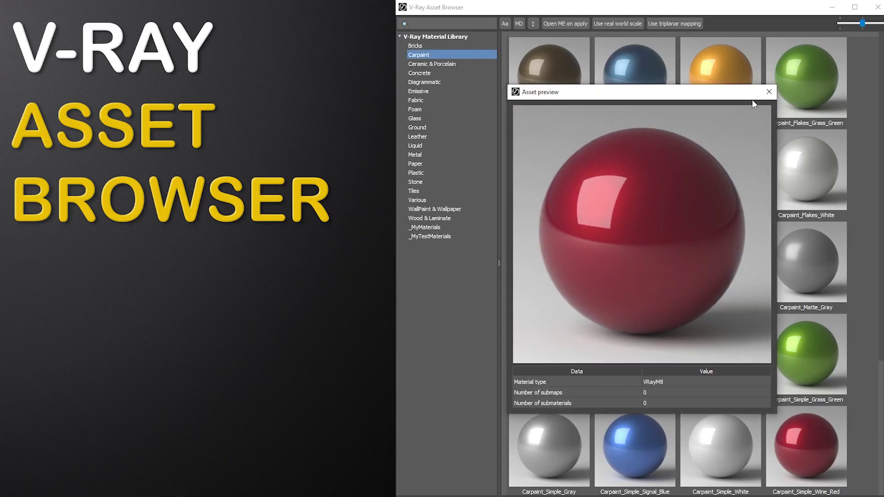
Step: Close the red car paint preview, browse to the Foam category and preview the Styrofoam_A01_12cm material
left_click(766, 91)
left_click(440, 92)
left_click(435, 108)
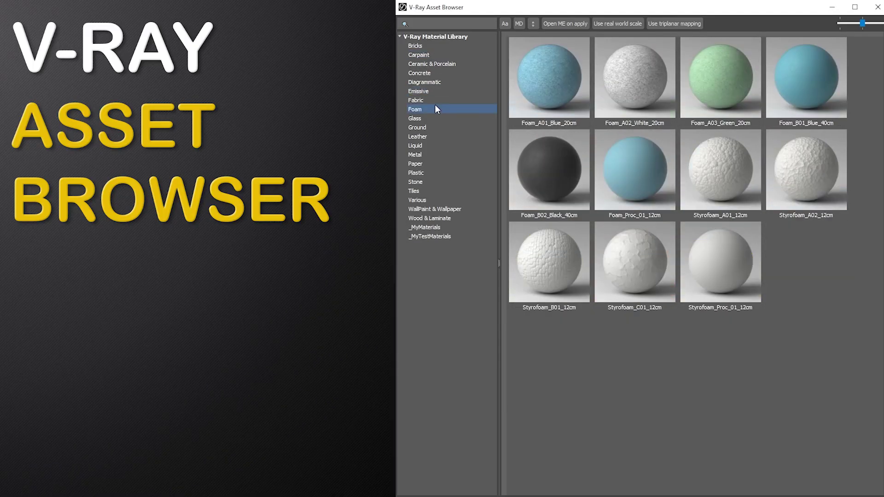
double_click(721, 179)
left_click(768, 88)
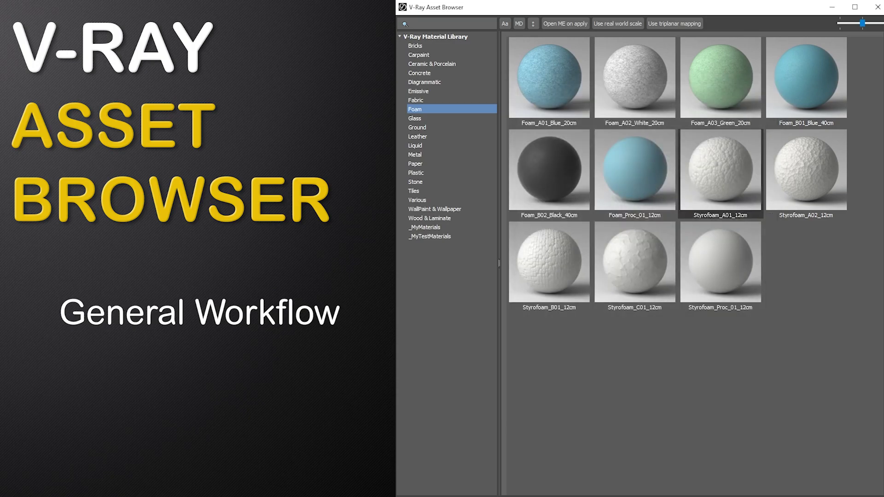
Step: Preview custom materials from the _MyTestMaterials and _MyMaterials categories, including the green metal one, and close each preview
left_click(414, 236)
double_click(653, 84)
key("Right")
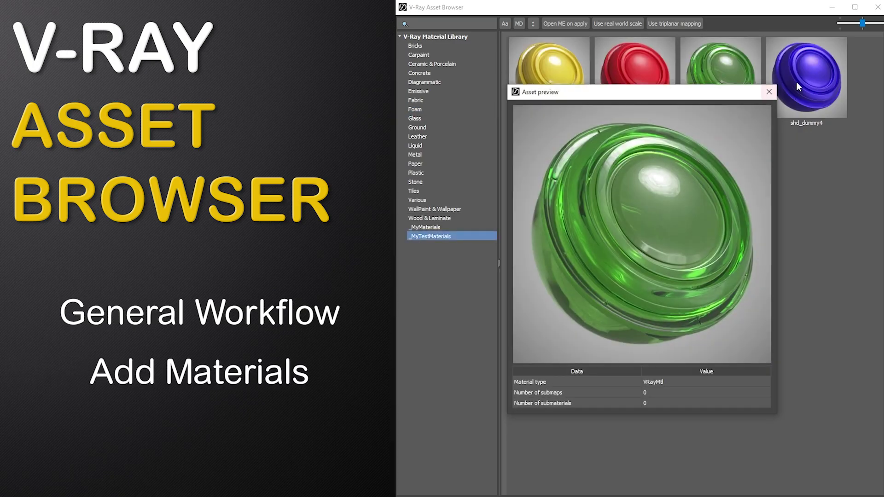
left_click(769, 92)
left_click(425, 227)
double_click(555, 94)
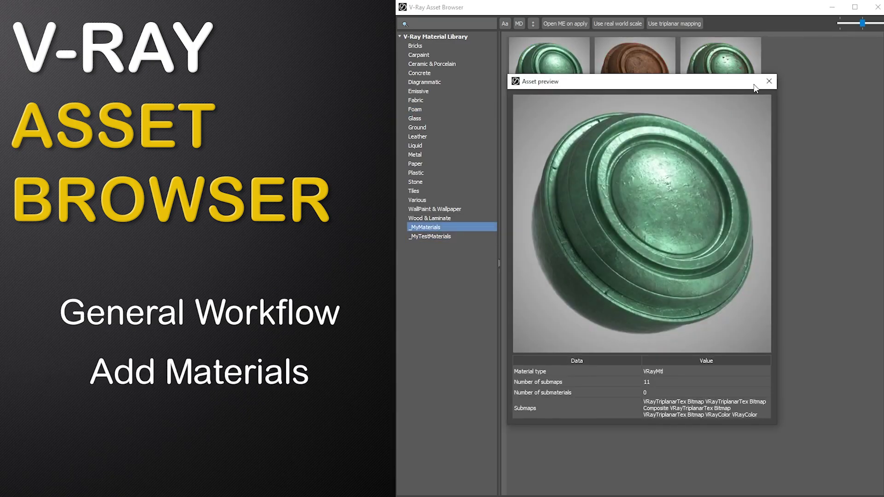
left_click(768, 81)
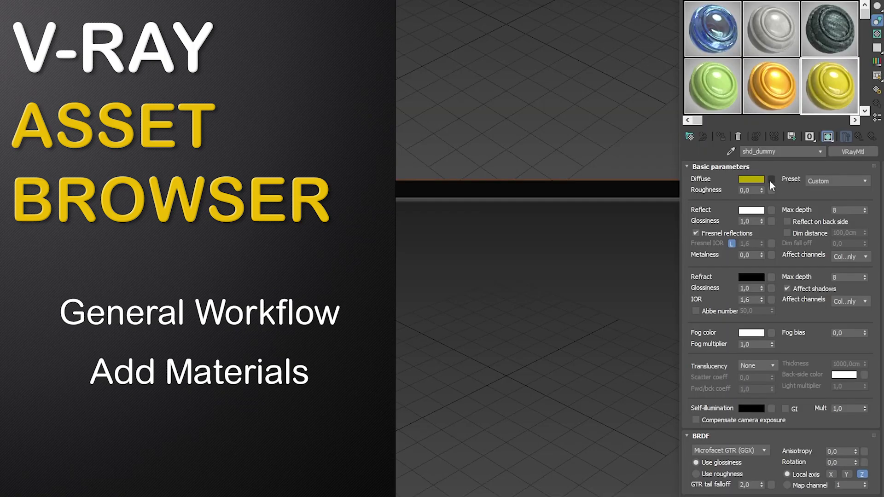
Step: Recolour the diffuse of shd_dummy by setting green to 22 and blue to 177, then shifting the hue to its upper end
left_click(751, 179)
left_click_drag(594, 68, 559, 70)
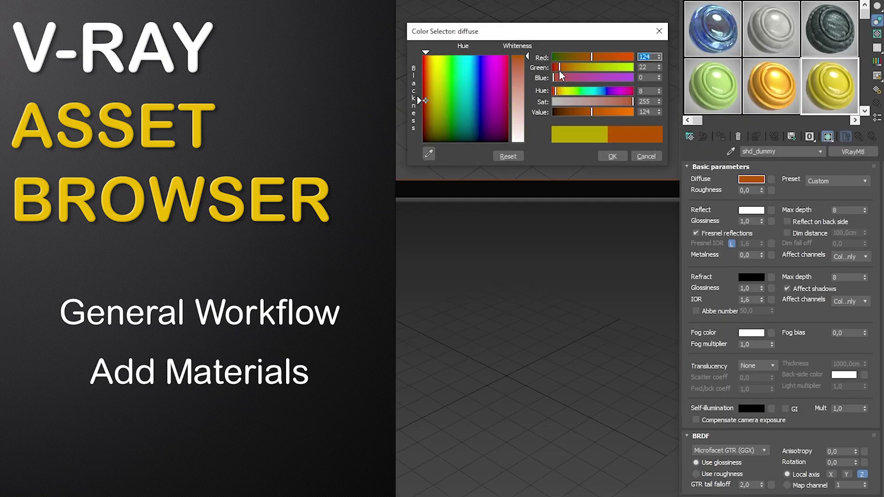
left_click(608, 77)
left_click(620, 90)
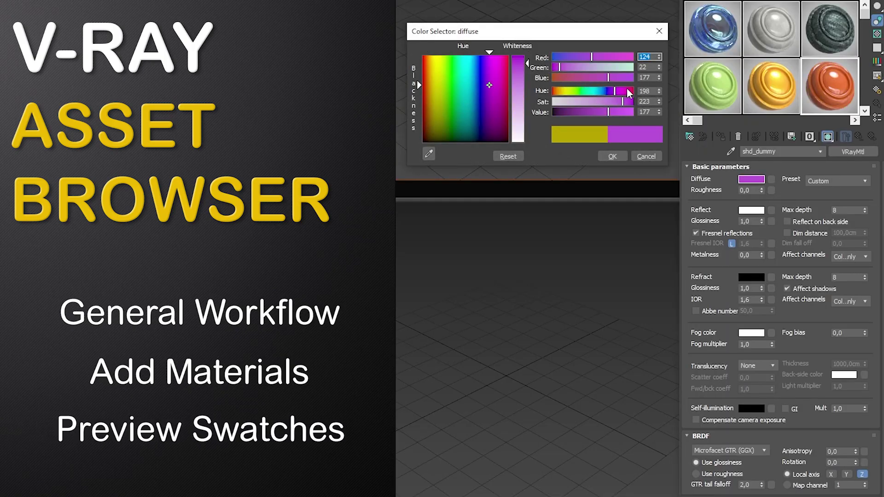
left_click(633, 91)
left_click(614, 156)
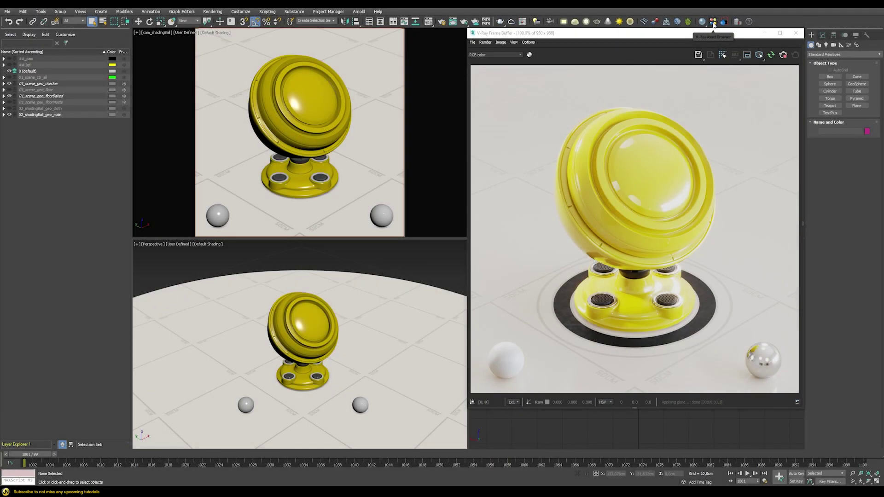
Step: Open the V-Ray Asset Browser and look through the Foam, Plastic, Fabric, Leather and Emissive categories
left_click(713, 23)
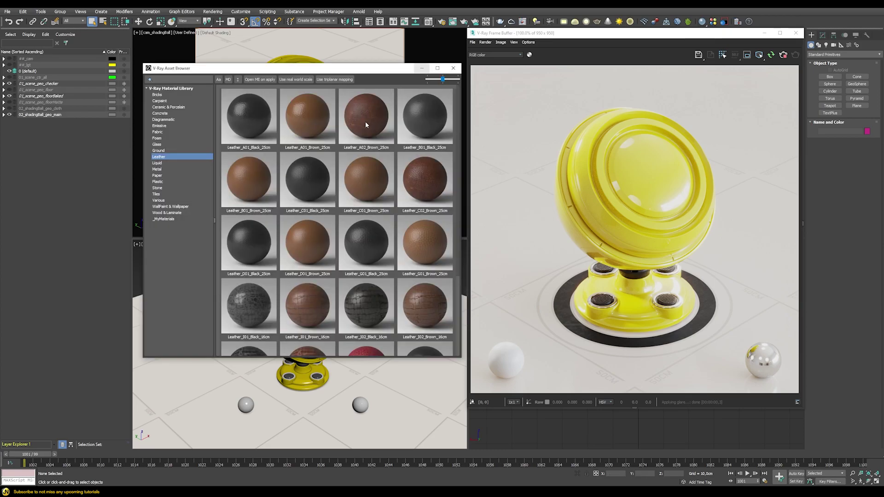
left_click(157, 138)
left_click(158, 182)
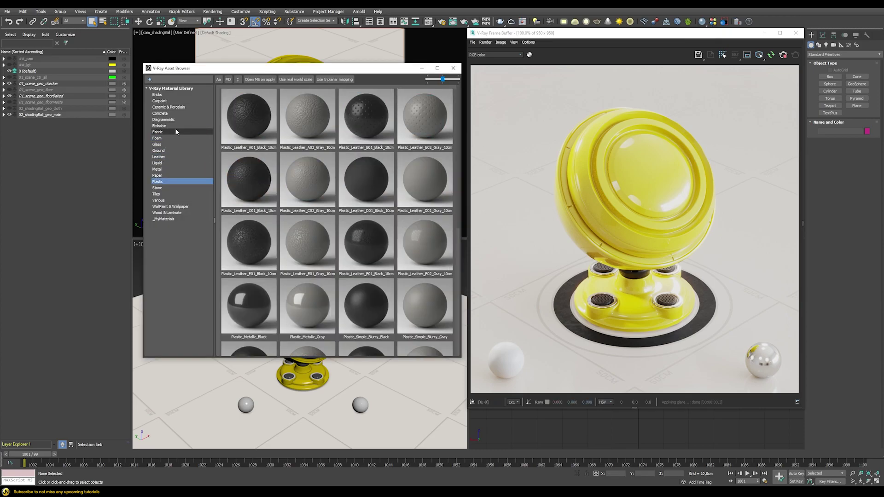
left_click(176, 131)
left_click(166, 157)
left_click(166, 125)
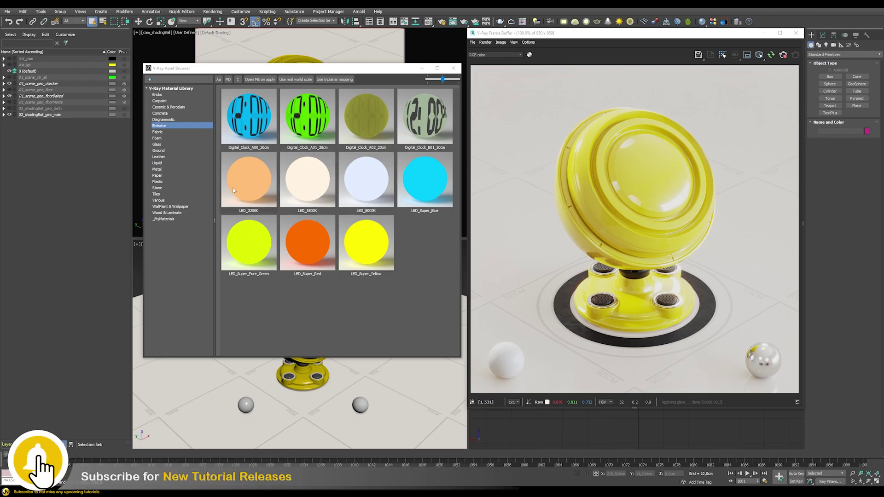
Step: Examine the preset materials offered in the Glass, Metal, Leather, Fabric, Concrete and Foam categories
left_click(159, 145)
left_click(159, 169)
left_click(158, 156)
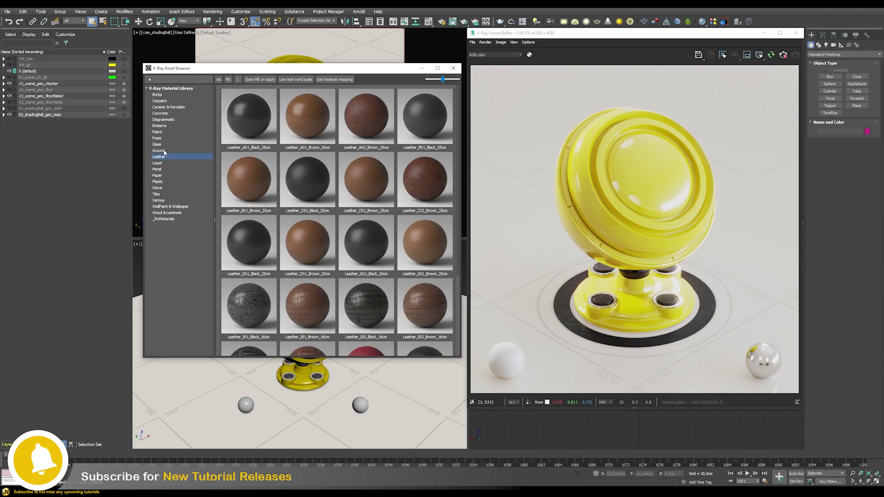
left_click(158, 132)
left_click(160, 113)
left_click(157, 138)
left_click(158, 156)
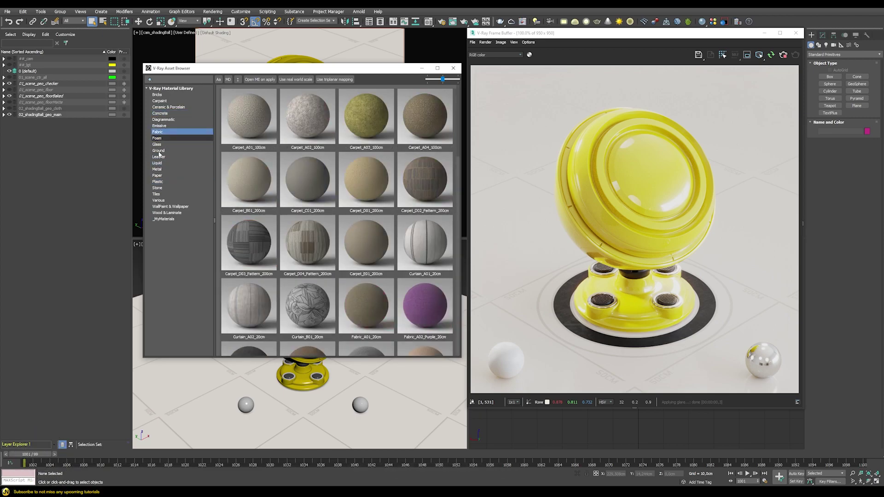
left_click(157, 138)
left_click(159, 144)
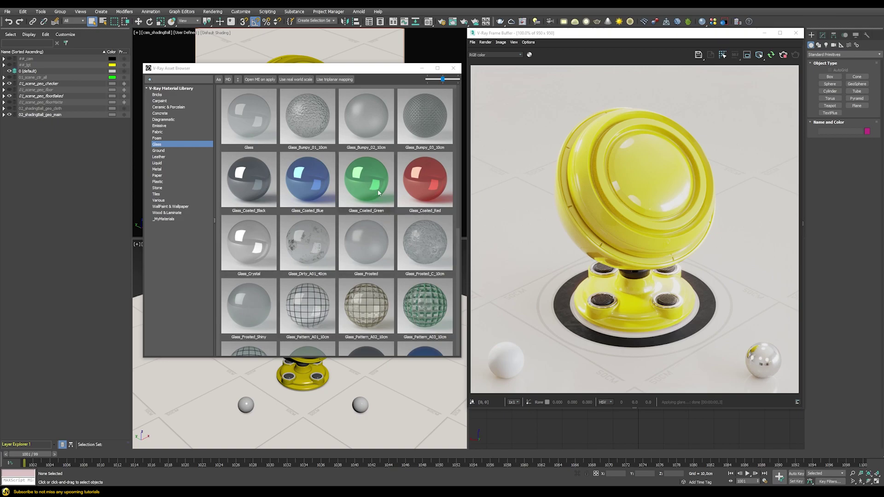
Step: Compare the custom _MyMaterials category with the preset Liquid, Glass, Stone, WallPaint & Wallpaper and Tiles materials
left_click(165, 219)
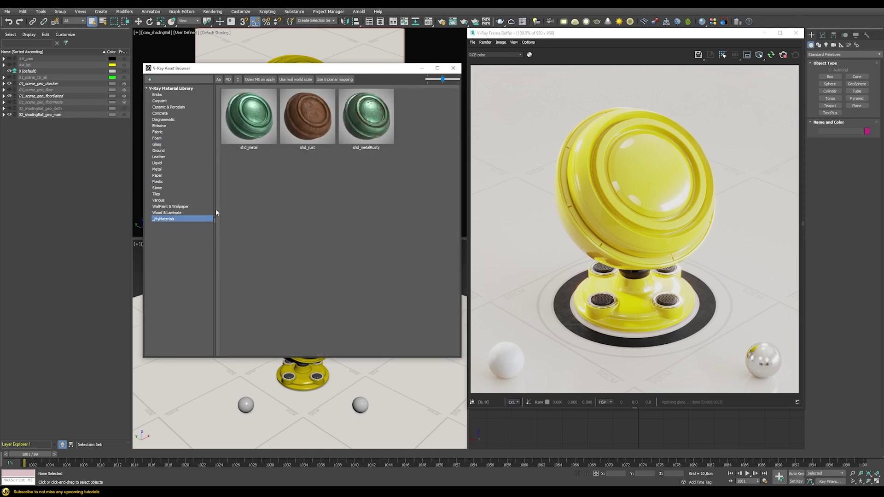
left_click(157, 163)
left_click(156, 144)
left_click(157, 188)
left_click(179, 207)
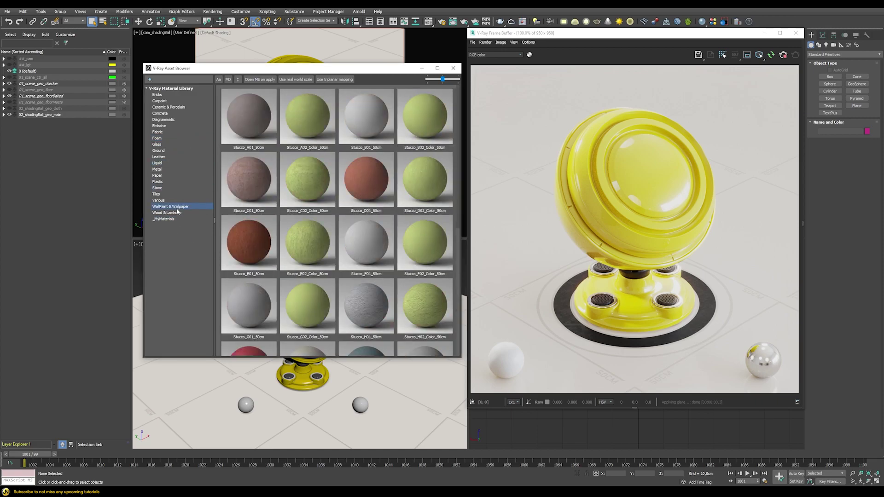
left_click(164, 219)
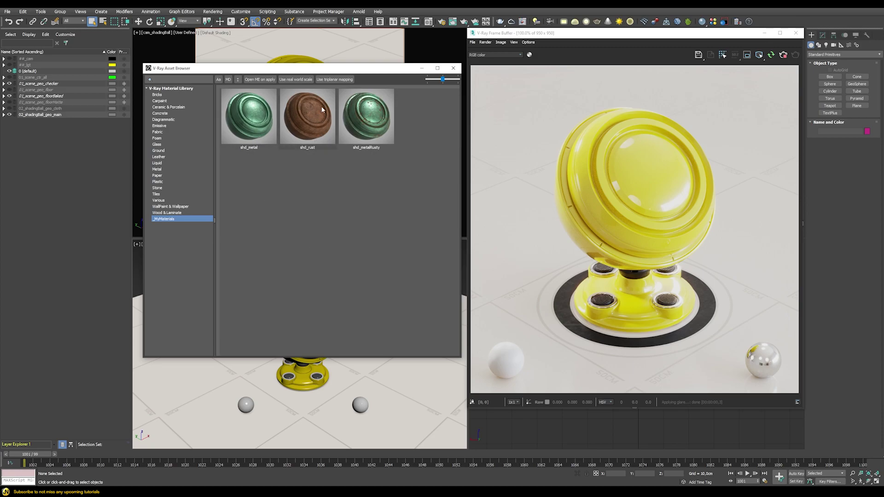
left_click(159, 193)
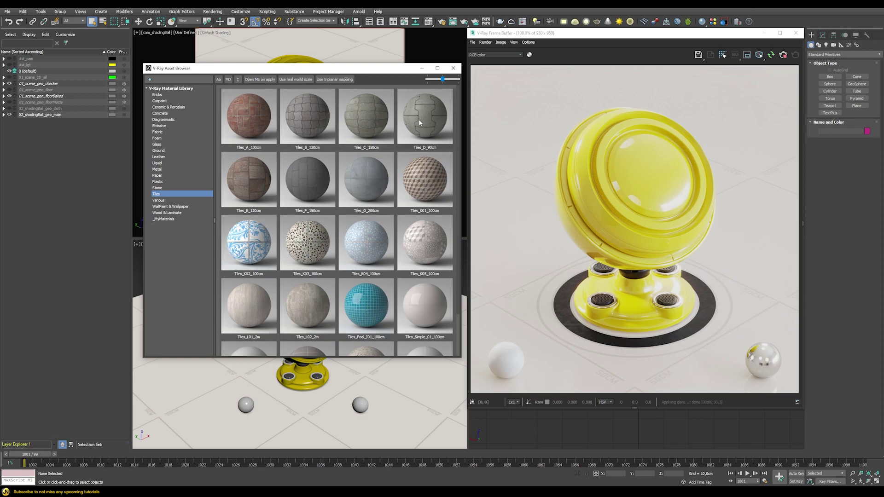
left_click(164, 219)
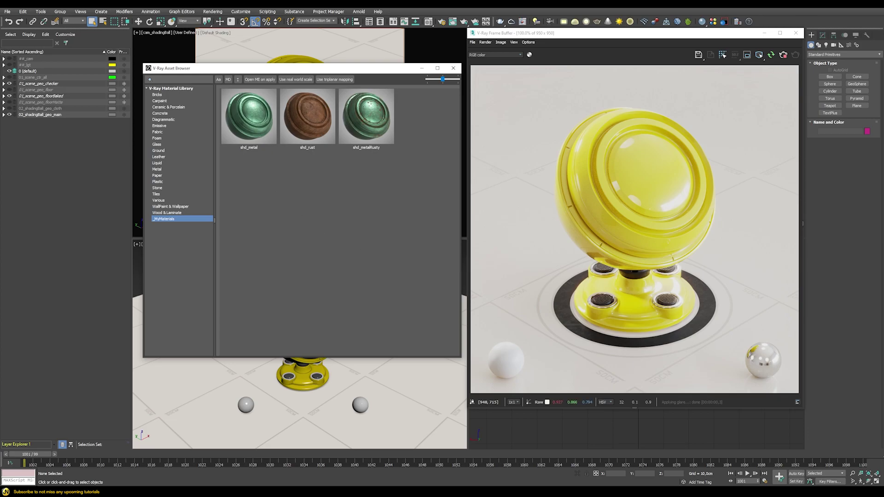
Step: Open the Material Editor and assign Bricks_A01_1m from the Bricks category directly onto the shading ball in the camera viewport
key("m")
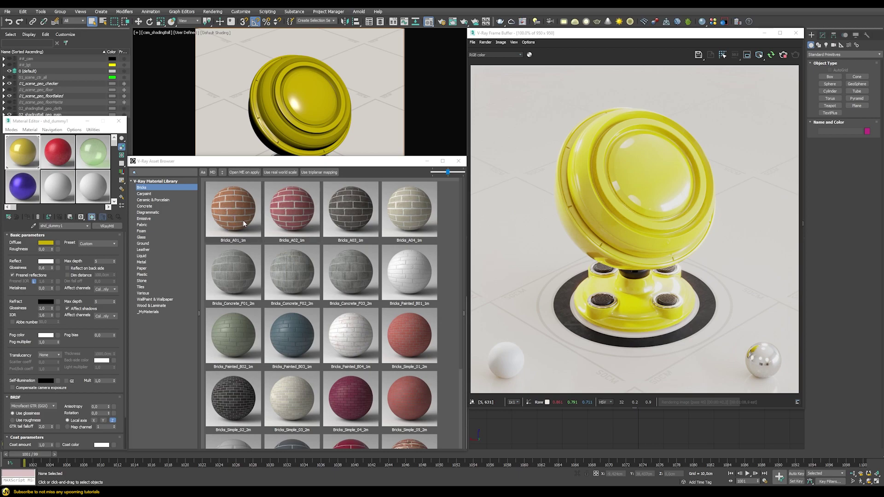
left_click_drag(244, 216, 311, 134)
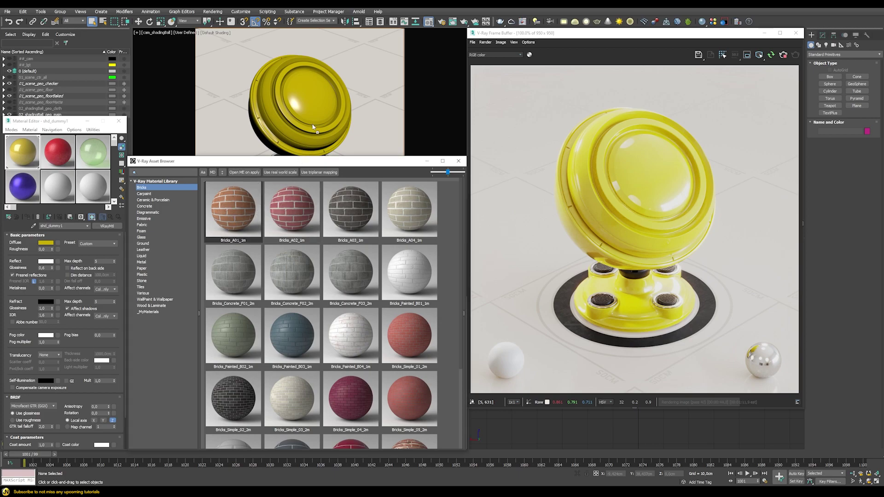
left_click_drag(285, 80, 286, 81)
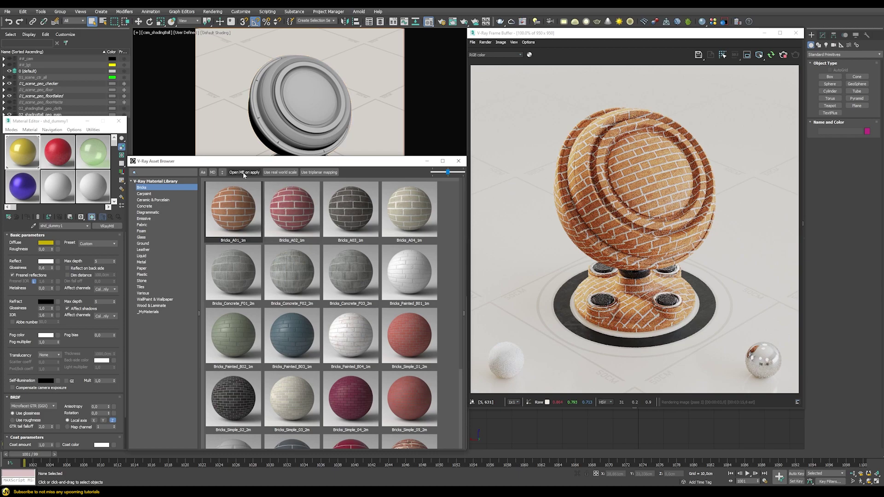
Step: Select the shading ball and apply the Bricks_A01_1m material to the selected object
left_click(300, 91)
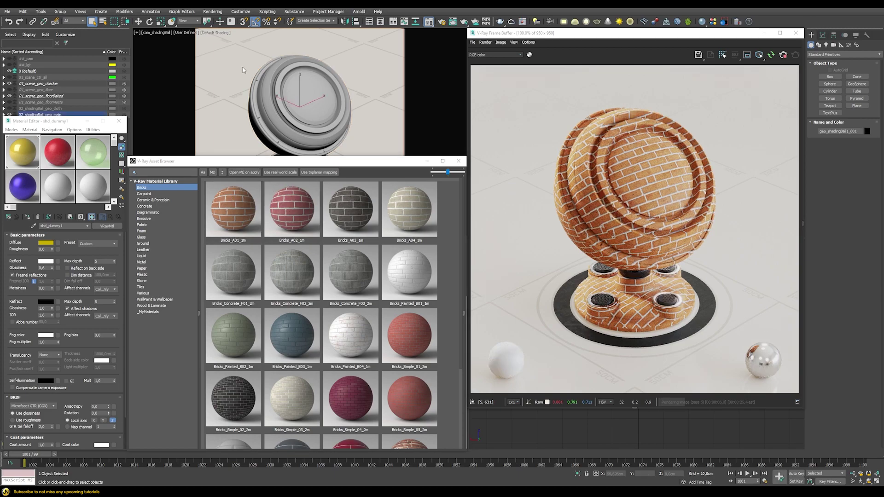
right_click(247, 195)
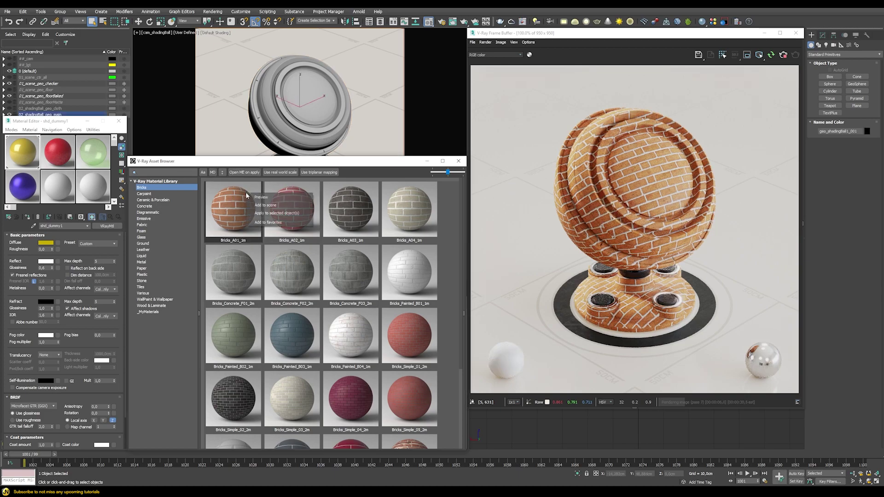
left_click(264, 213)
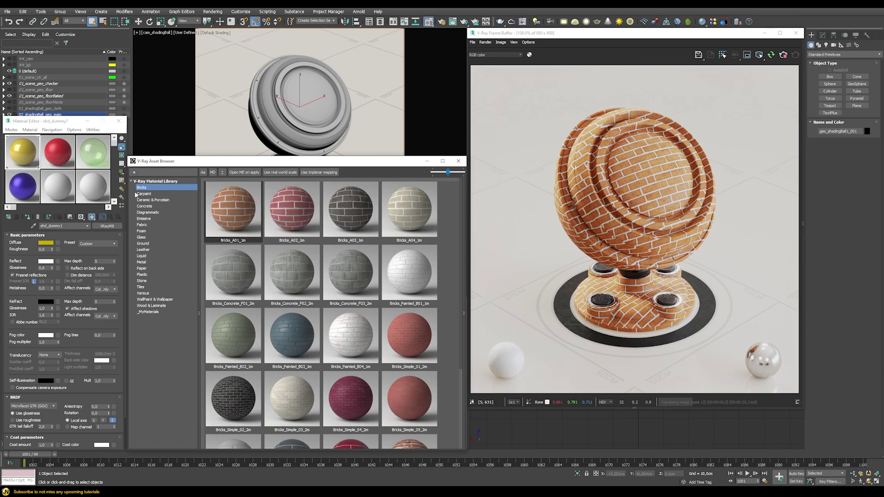
Step: Load Bricks_A01_1m into the sixth, still unused sample slot of the Material Editor
left_click(92, 186)
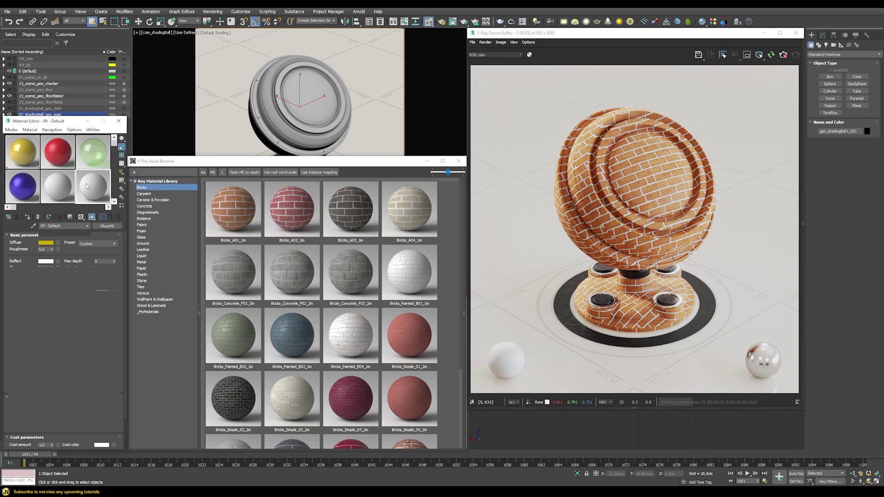
right_click(231, 206)
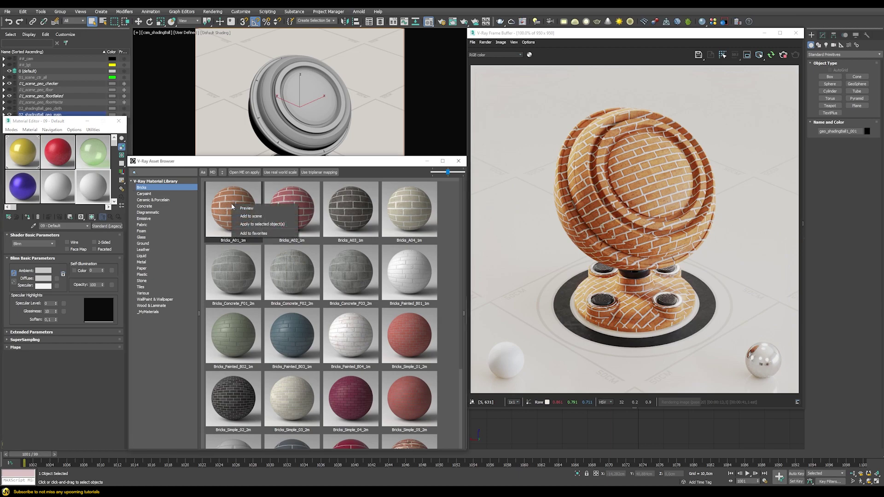
left_click(265, 221)
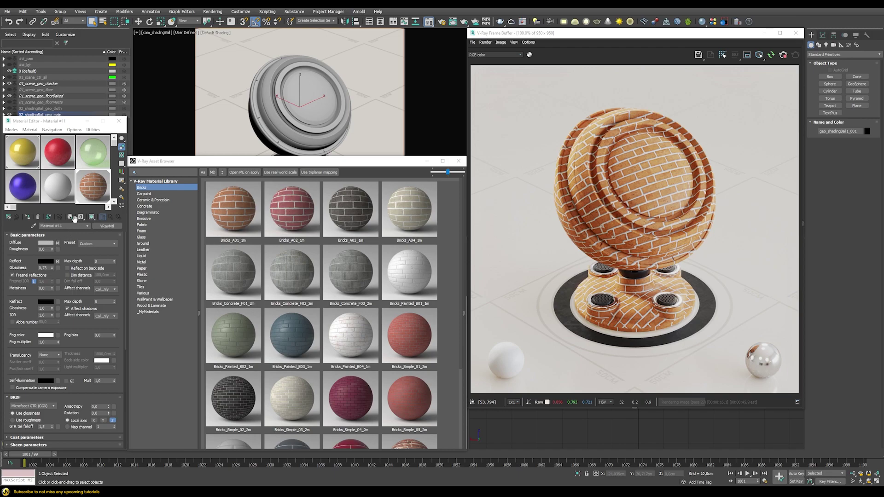
Step: Inspect the brick material's diffuse bitmap and the UVW randomizer used as its mapping source
left_click(58, 243)
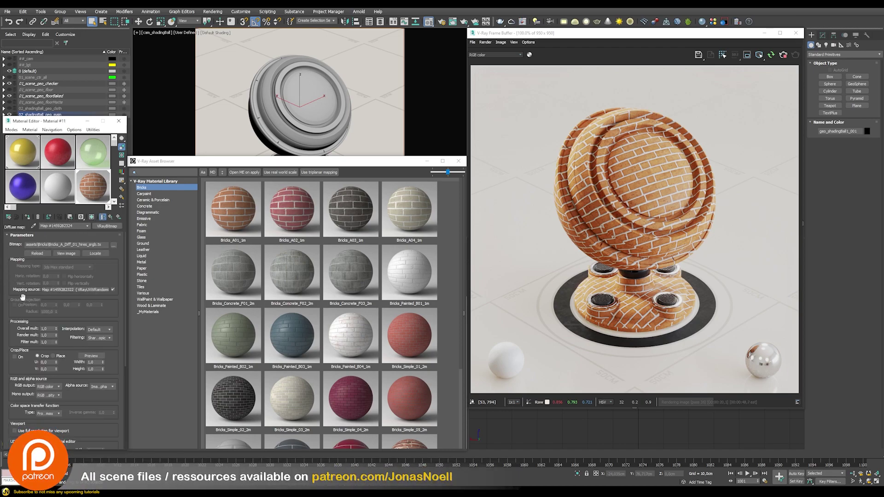
left_click(59, 290)
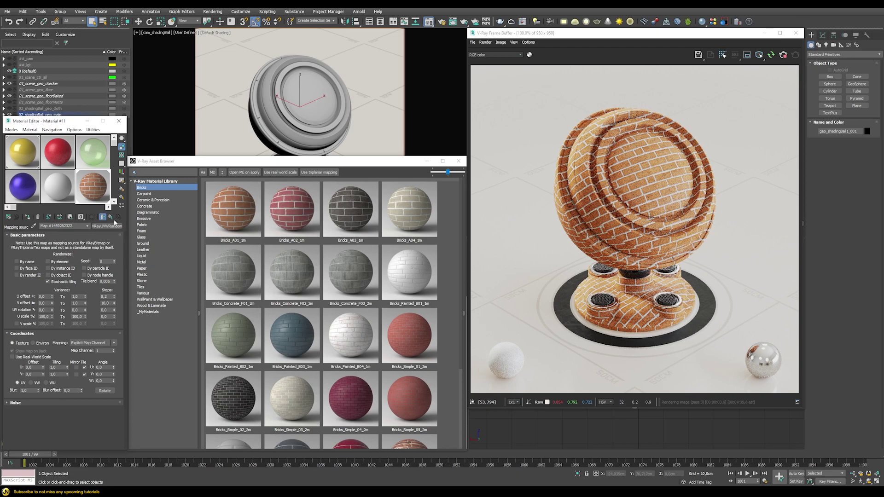
left_click(111, 217)
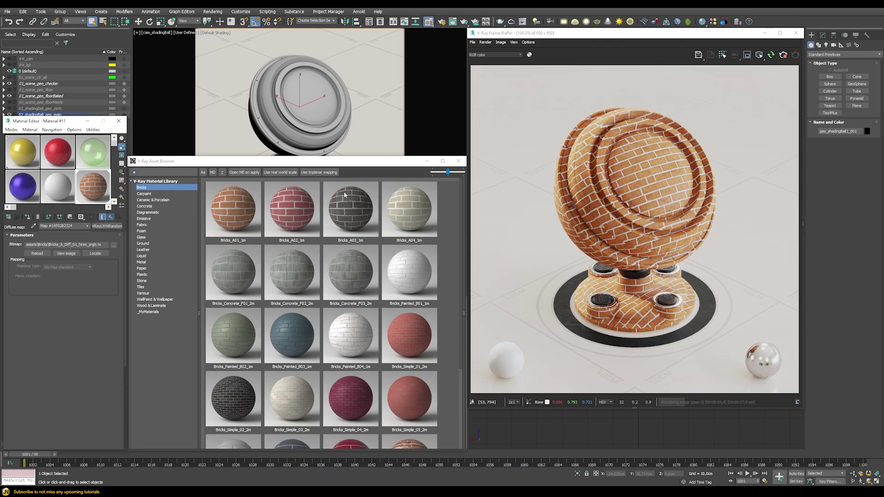
Step: Turn on triplanar mapping in the asset browser and add Bricks_A01_1m to the scene again in the active sample slot
left_click(308, 172)
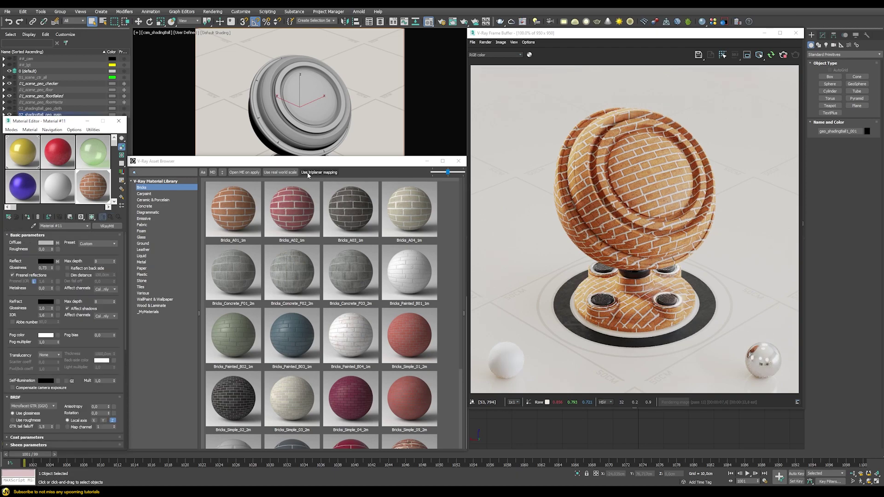
right_click(248, 207)
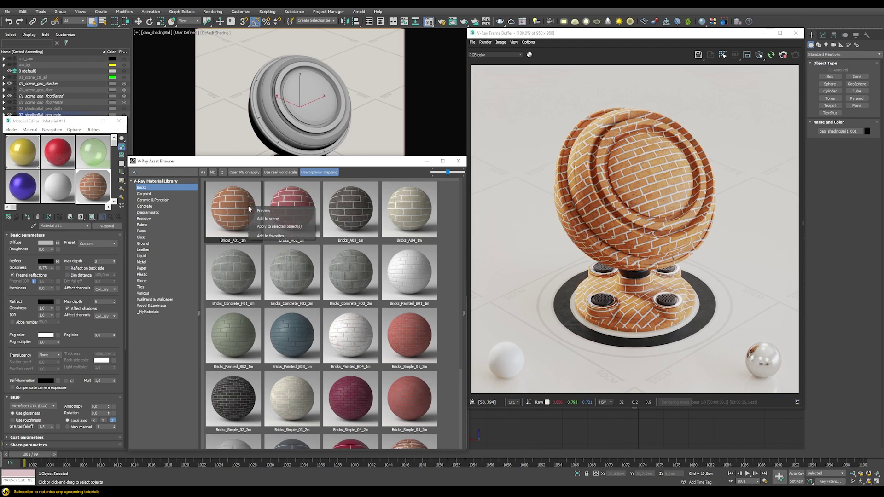
left_click(271, 217)
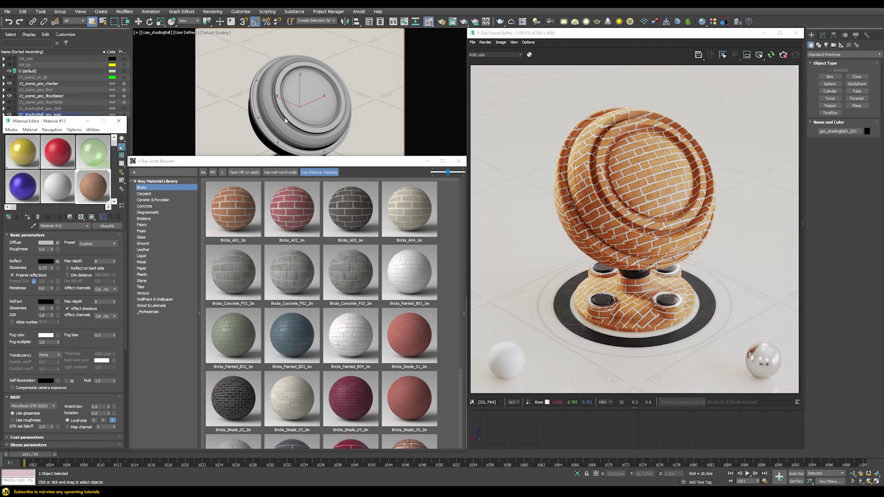
Step: Set the triplanar texture size to 10 cm in the mapping source of the brick material's diffuse bitmap
left_click(57, 242)
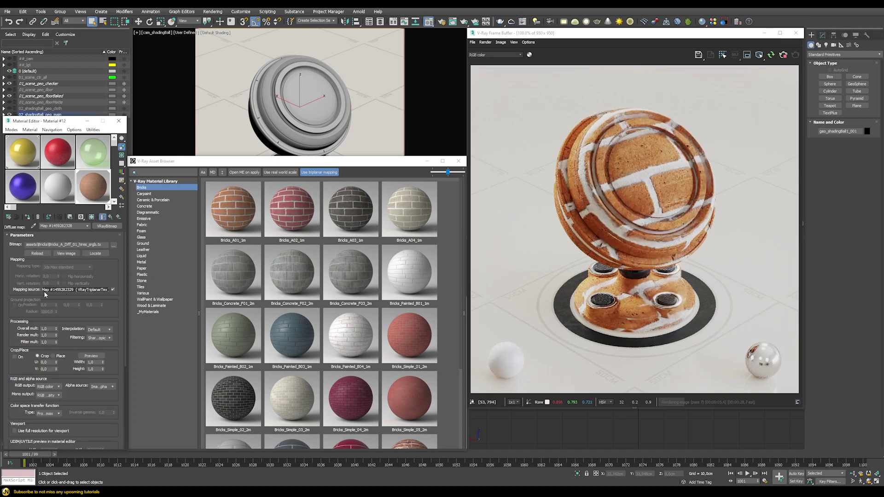
left_click(91, 289)
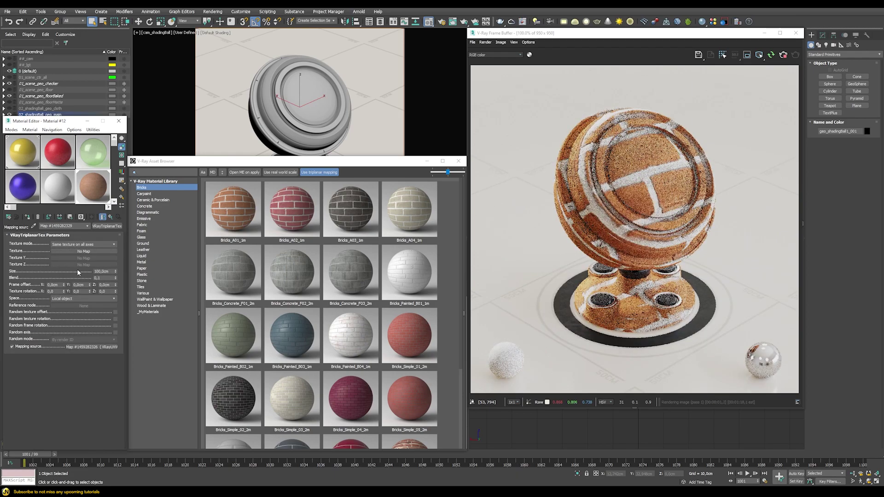
left_click(97, 271)
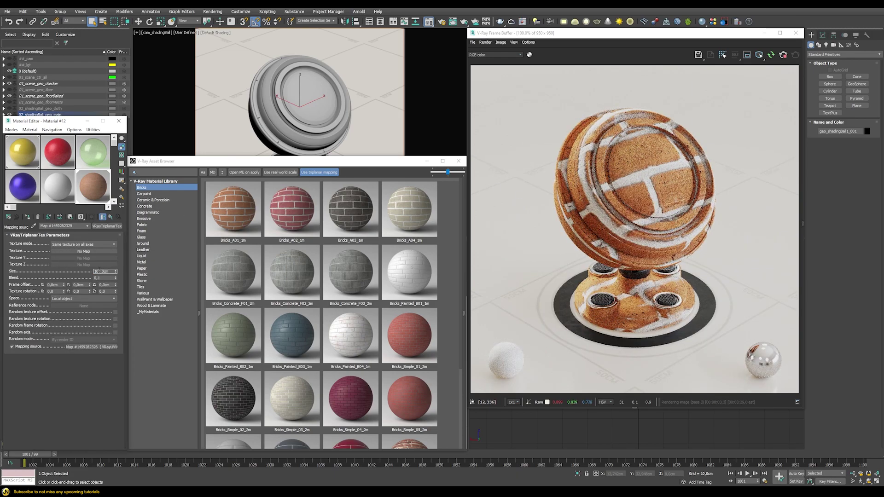
type("10")
key("Return")
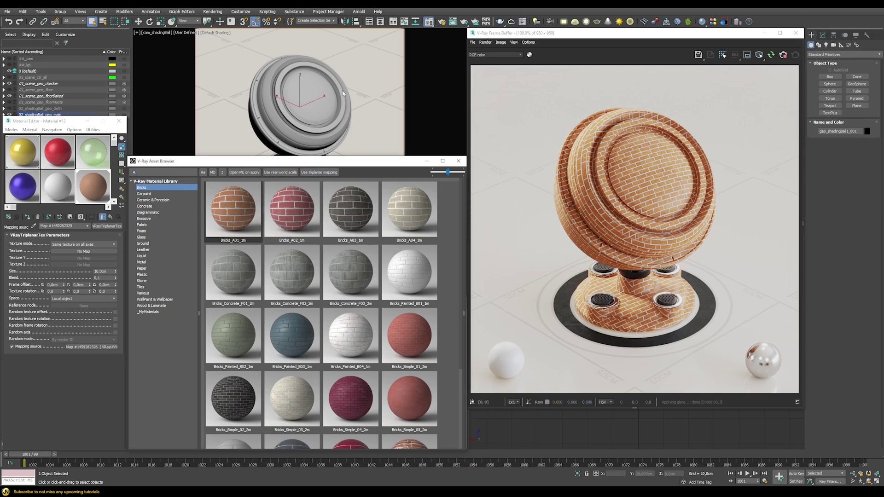
Step: Switch to the Chaos forum in the browser and open the V-Ray Material Library sample refresher script topic under V-Ray for 3ds Max :: General
left_click(147, 311)
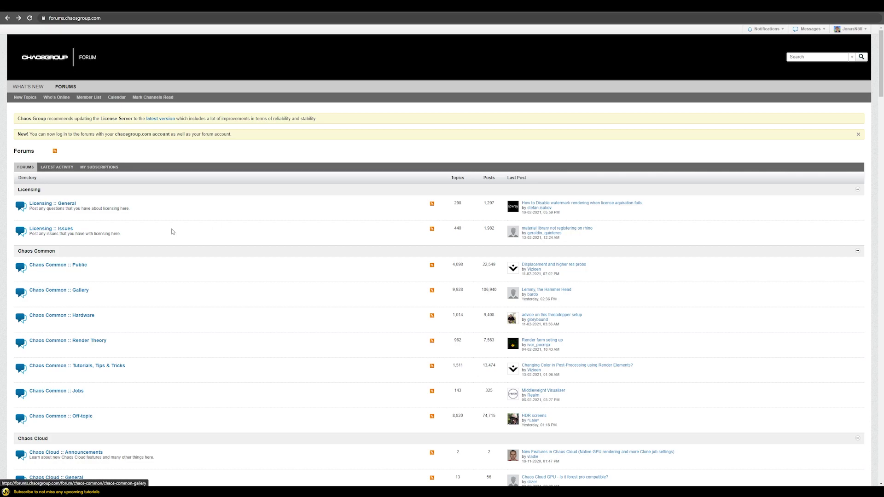
scroll(393, 361, "down", 4)
scroll(393, 362, "down", 6)
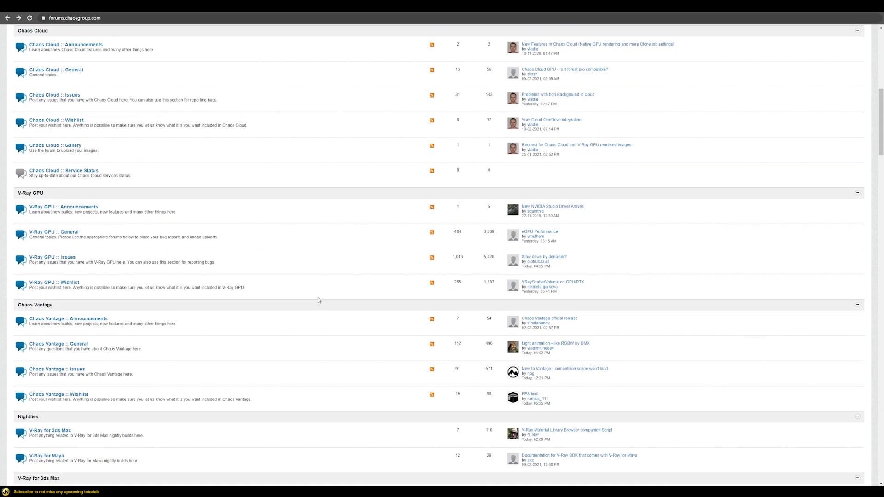
scroll(292, 281, "down", 3)
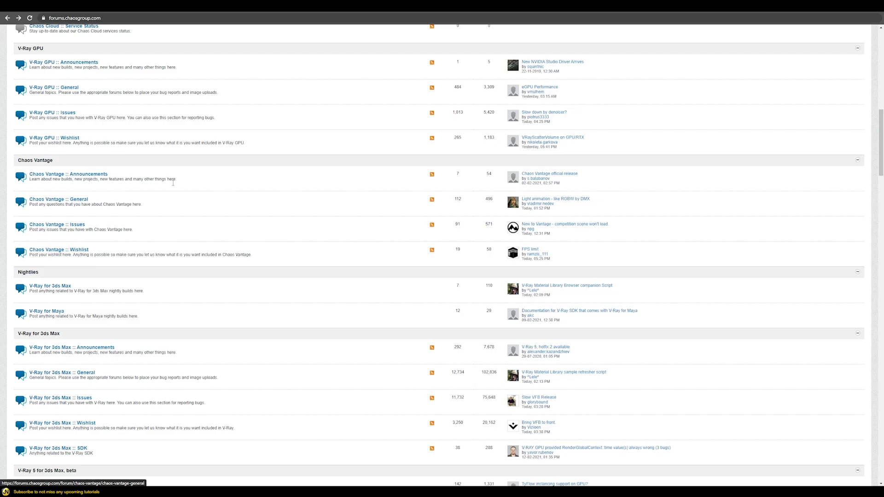
scroll(154, 294, "down", 1)
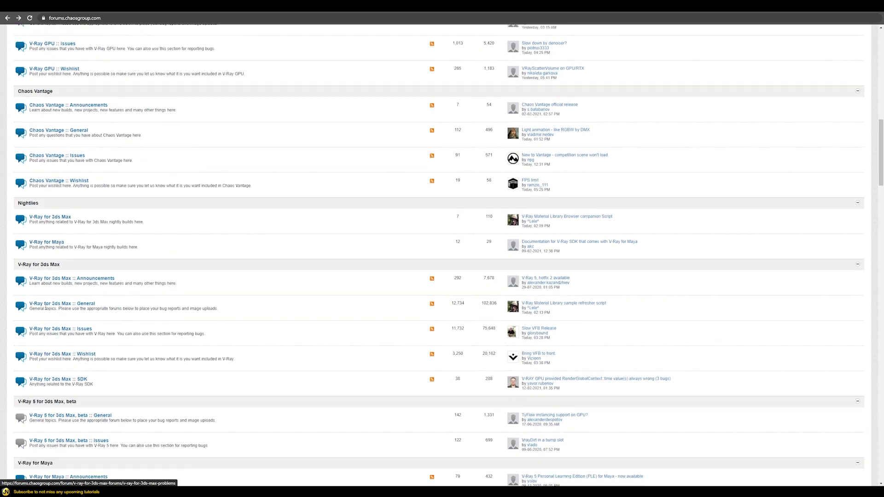
left_click(77, 307)
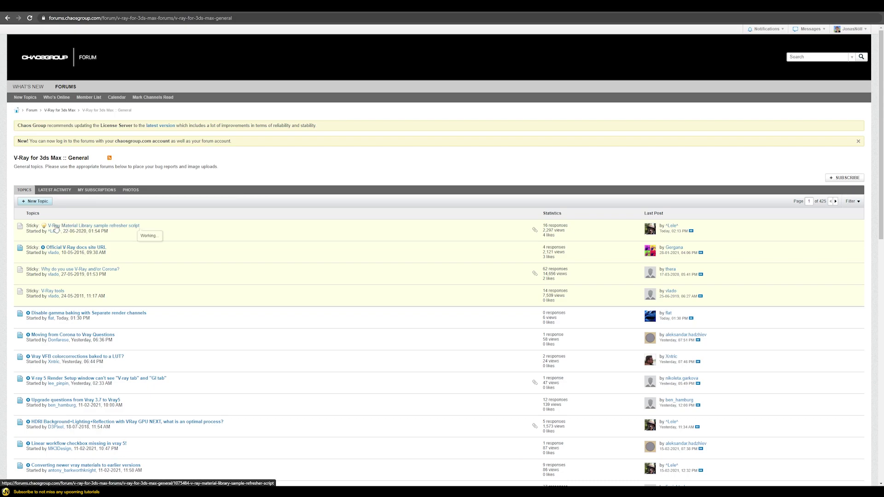
left_click(115, 228)
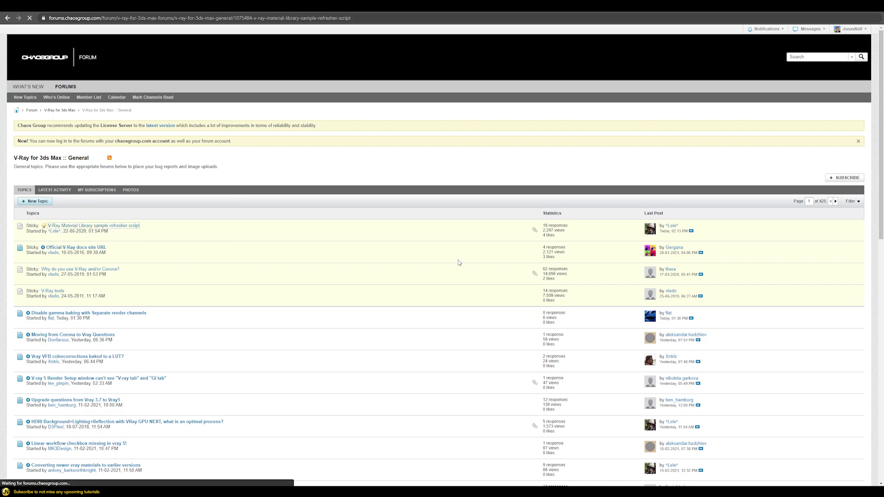
Step: Read through the refresher script post, examining its companion dialog, installation notes, operation modes, options and attached archive
scroll(417, 263, "down", 1)
scroll(417, 263, "down", 15)
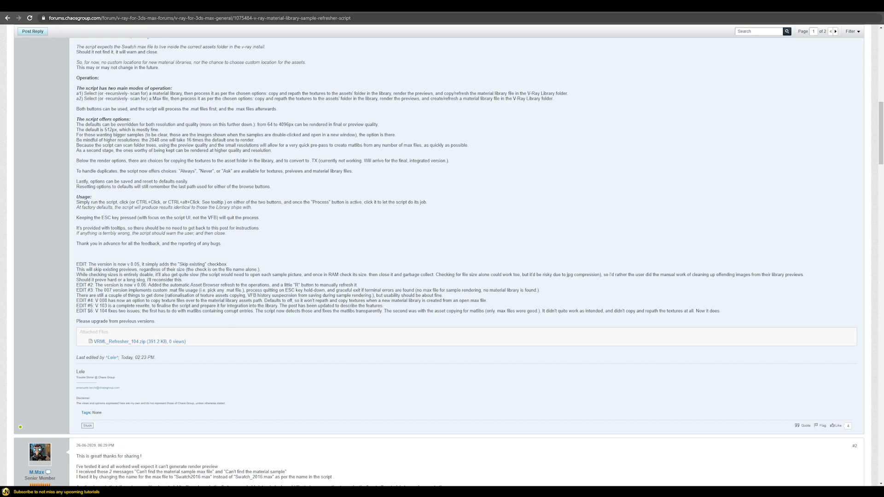
scroll(485, 280, "up", 9)
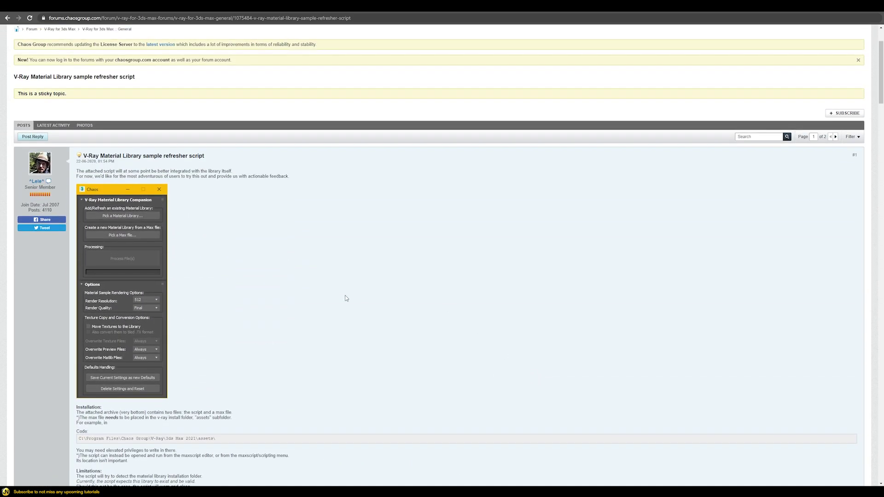
scroll(245, 191, "down", 1)
scroll(206, 172, "up", 2)
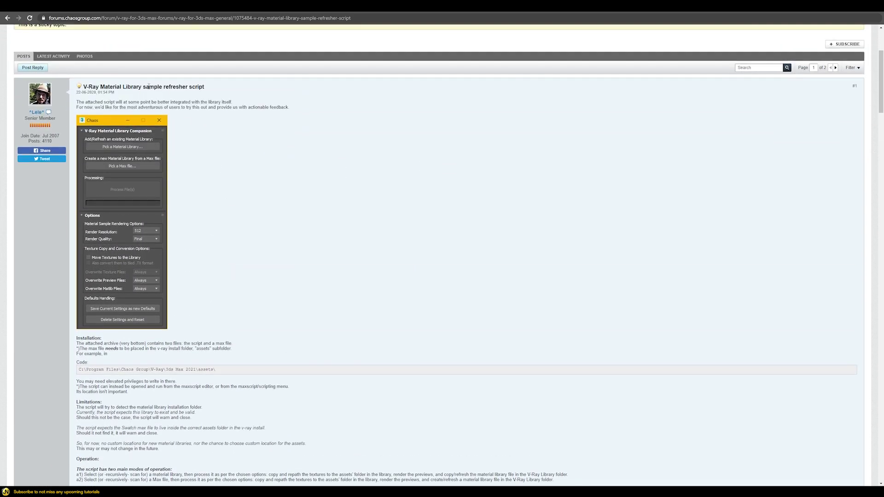
scroll(213, 214, "down", 3)
scroll(70, 150, "up", 5)
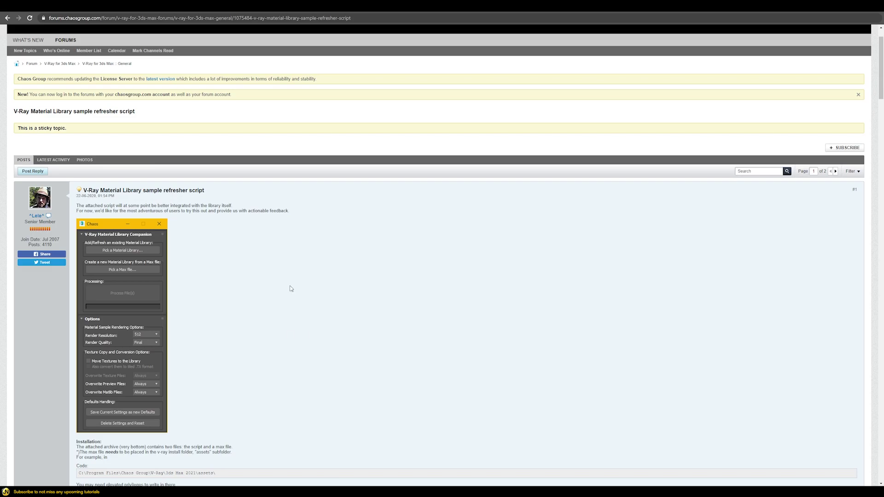
scroll(286, 327, "down", 9)
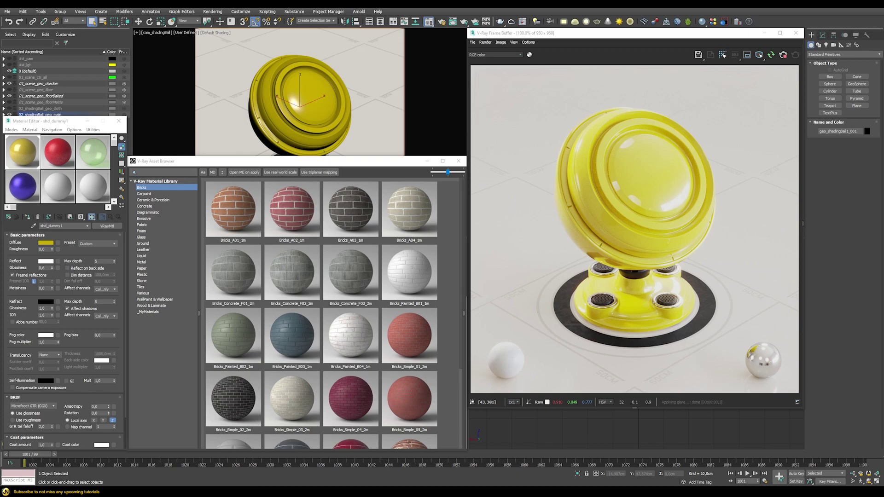
Step: Bring up the VRML_Refresher_104 folder and, in a second Explorer window beside it, open the assets folder of V-Ray's 3ds Max 2021 installation
left_click_drag(881, 138, 277, 94)
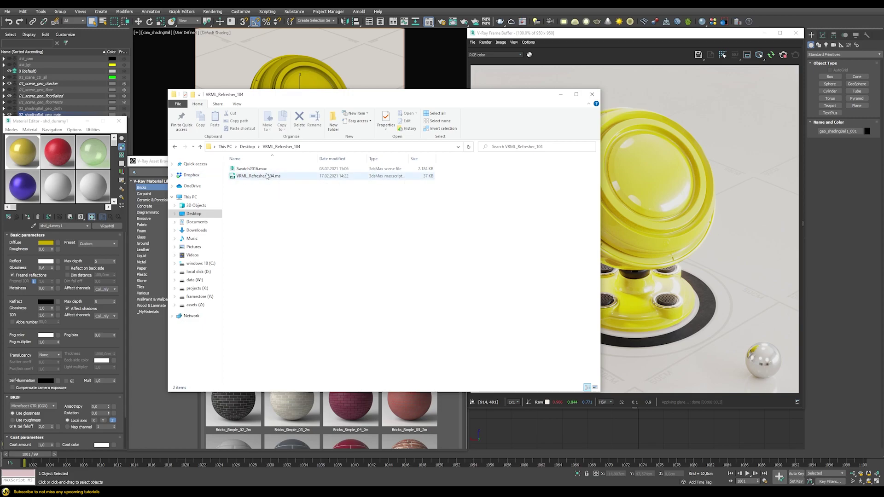
left_click(250, 169)
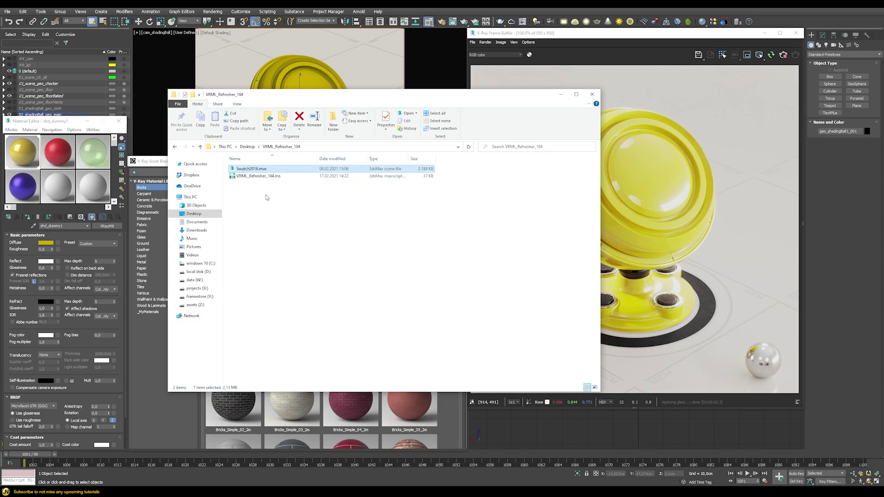
left_click_drag(873, 248, 299, 190)
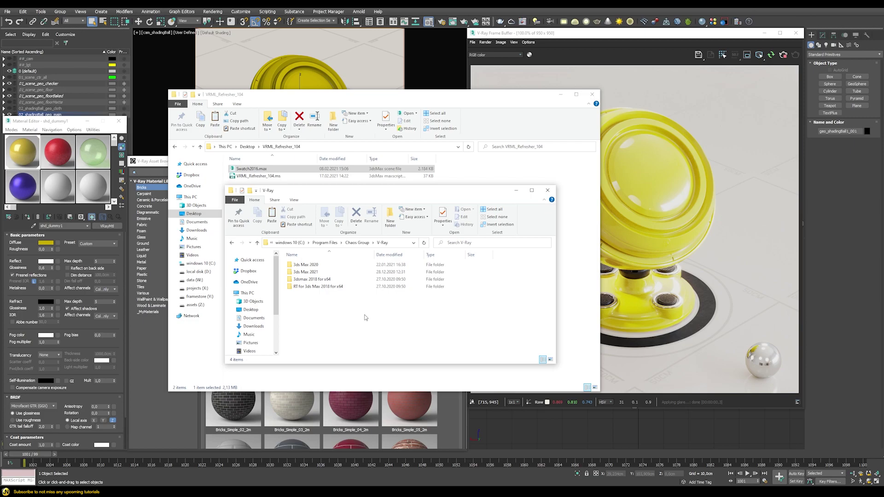
double_click(304, 272)
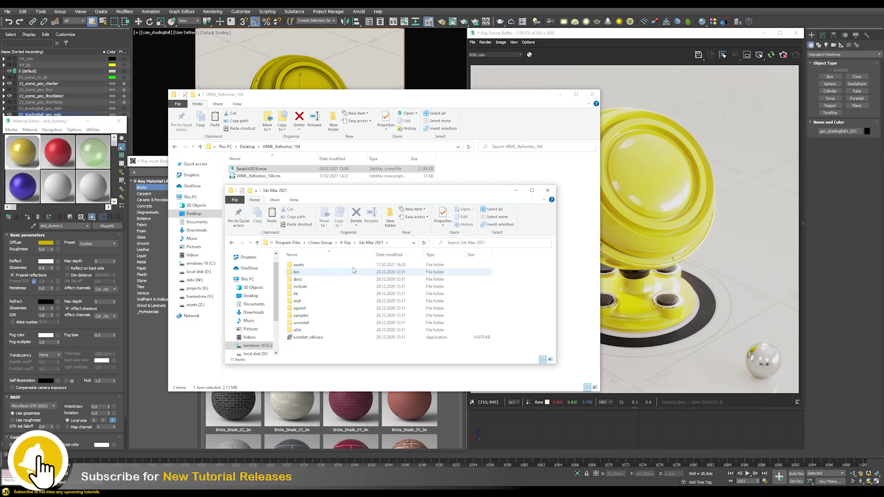
double_click(300, 265)
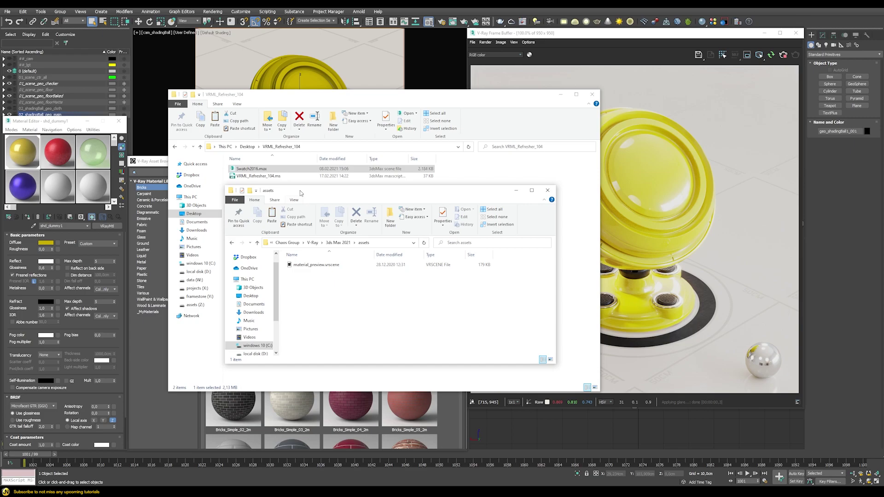
left_click_drag(301, 193, 344, 231)
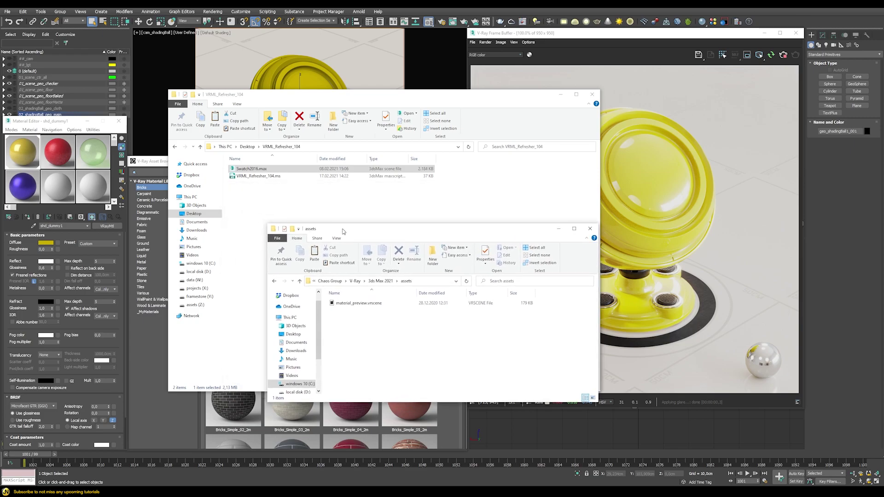
Step: Copy Swatch2016.max into the V-Ray 3ds Max 2021 assets folder, granting administrator permission
left_click(247, 172)
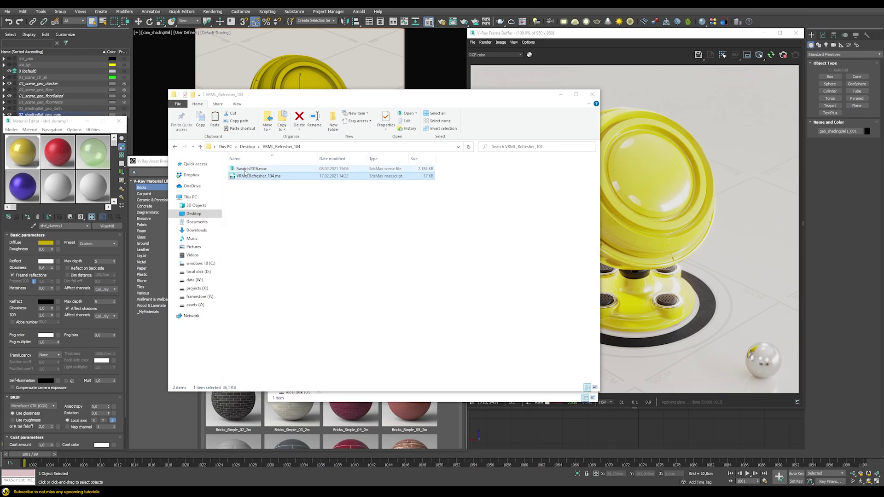
left_click(306, 397)
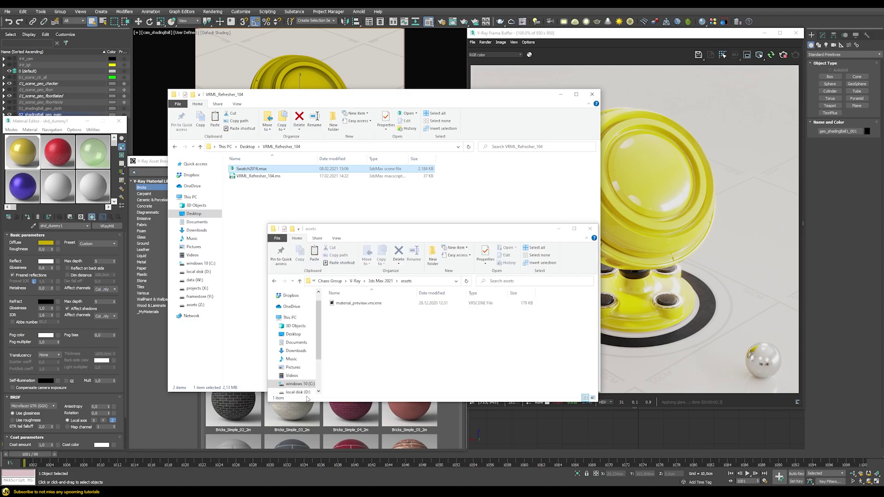
key("ctrl+v")
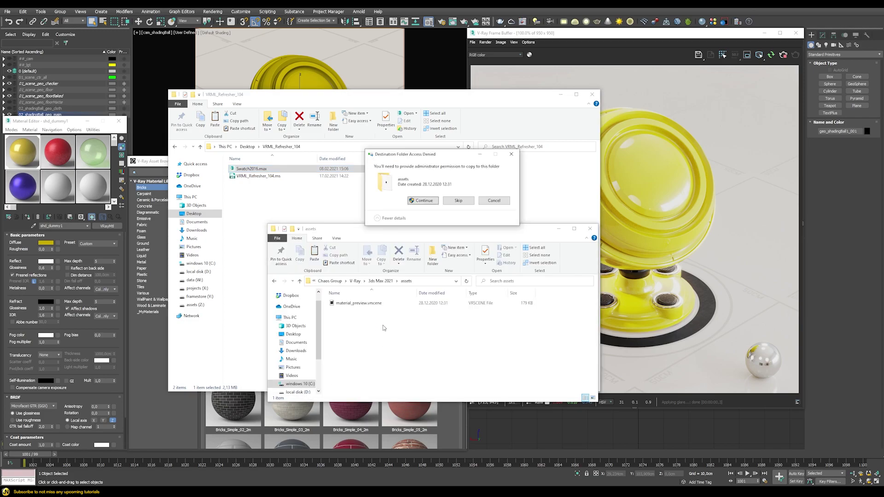
left_click(423, 201)
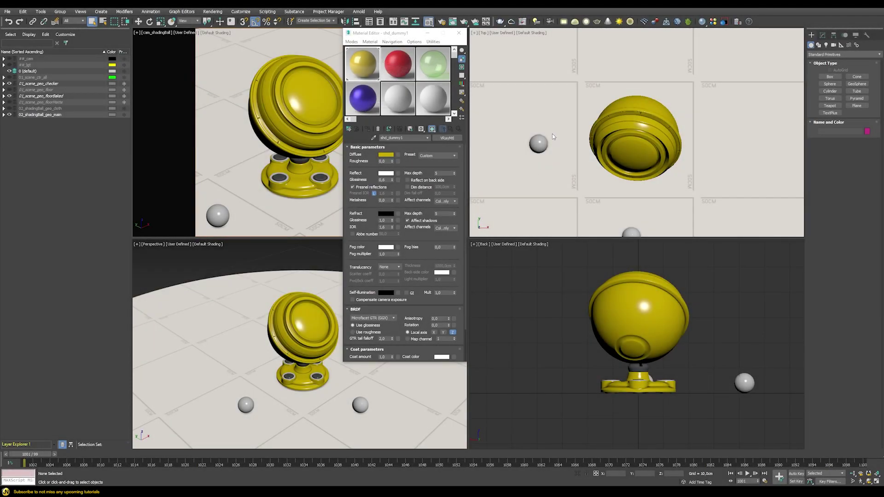
Step: Create a new material library named _MyTestMaterials in the materiallibraries folder from 3ds Max's Material/Map Browser
left_click(349, 129)
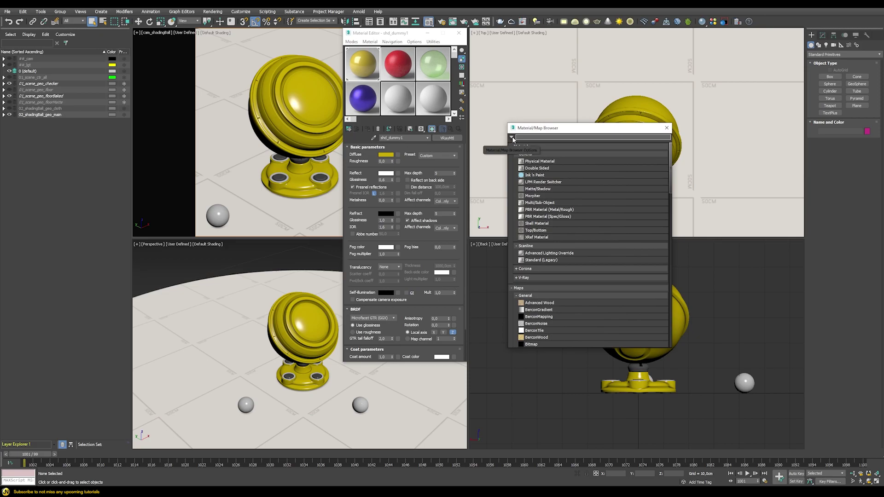
left_click(512, 138)
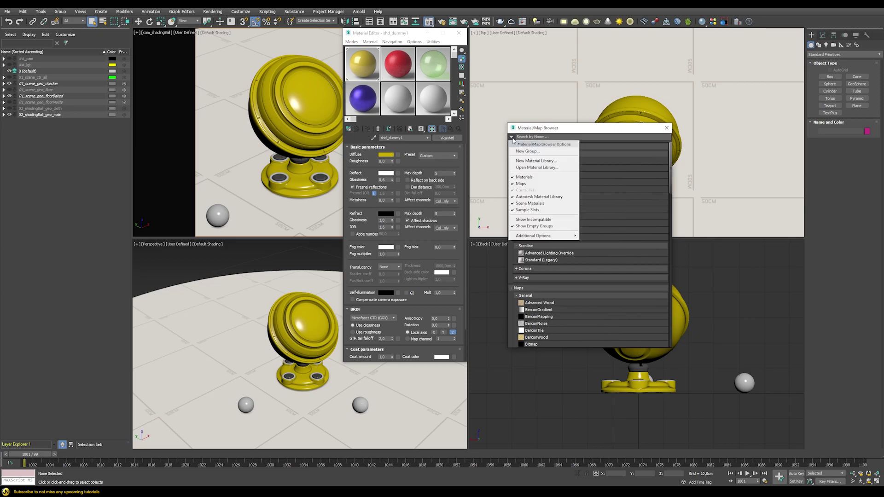
left_click(522, 160)
type("_MyTestMaterials")
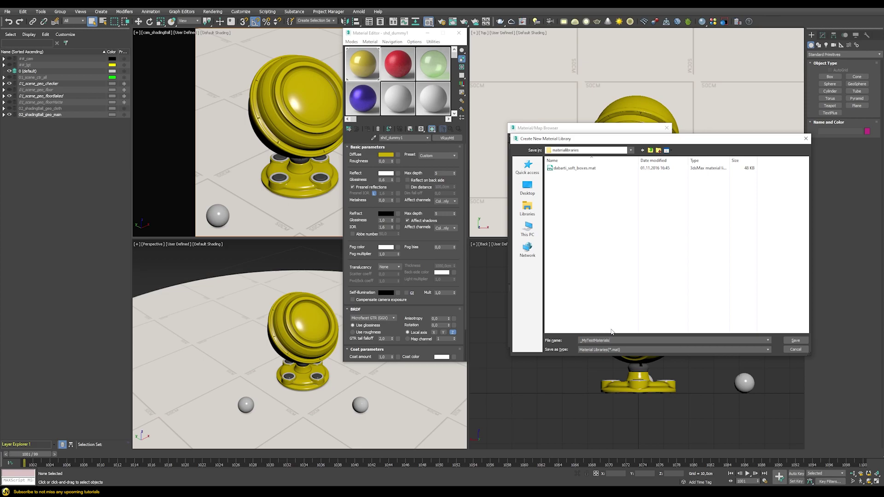
left_click(795, 341)
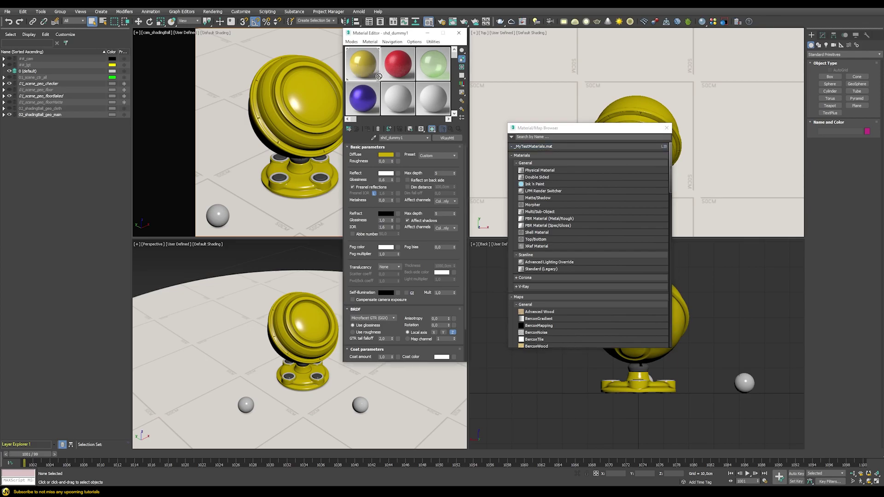
Step: Add the four sample materials shd_dummy1 to shd_dummy4 from the Material Editor to the _MyTestMaterials library
left_click_drag(362, 65, 543, 147)
left_click_drag(413, 76, 552, 161)
left_click_drag(479, 108, 559, 171)
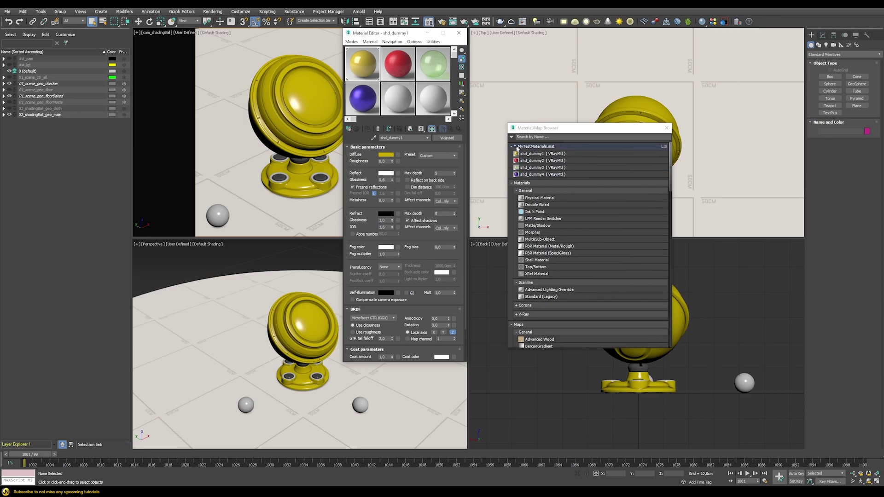
Step: Save the _MyTestMaterials library to its file and close the Material/Map Browser and the Material Editor
right_click(527, 148)
mouse_move(559, 161)
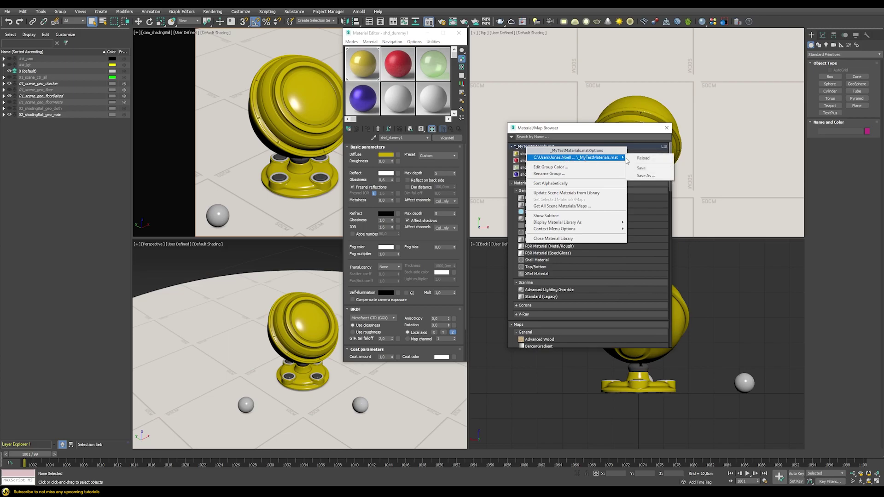
left_click(642, 168)
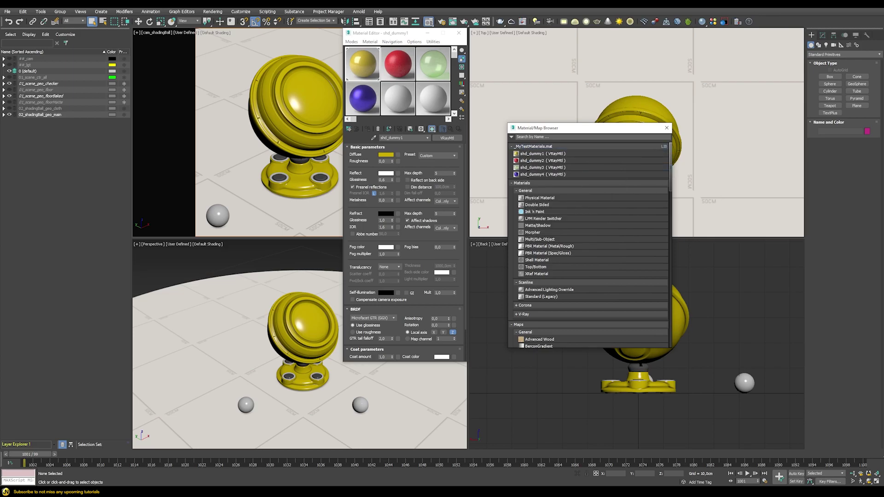
left_click(666, 129)
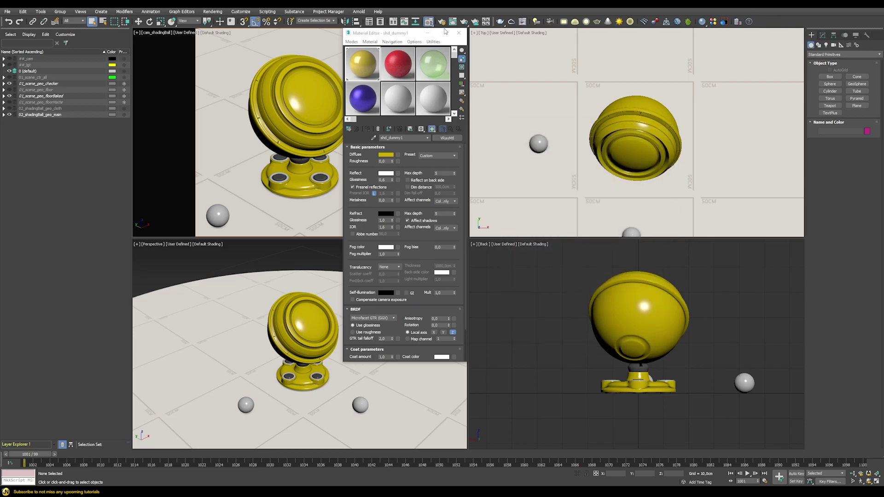
left_click(458, 33)
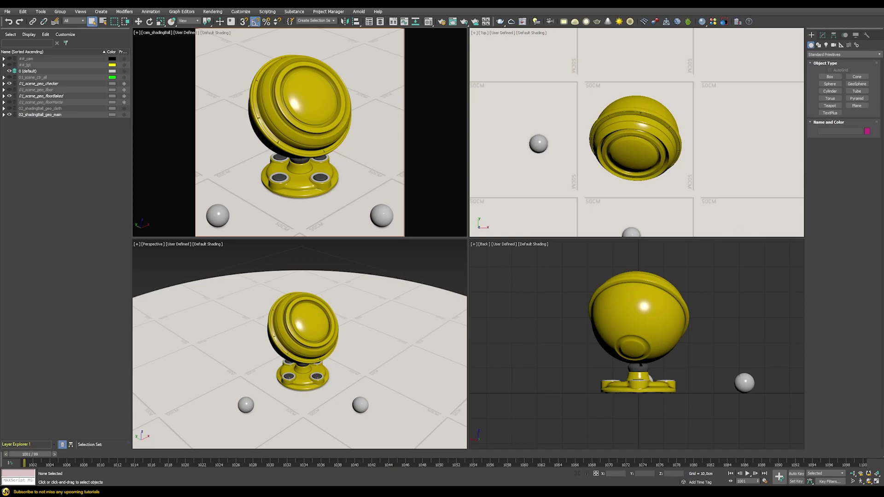
Step: Run the VRML_Refresher_104.ms script in 3ds Max to open the V-Ray Material Library Companion
left_click_drag(544, 203, 505, 205)
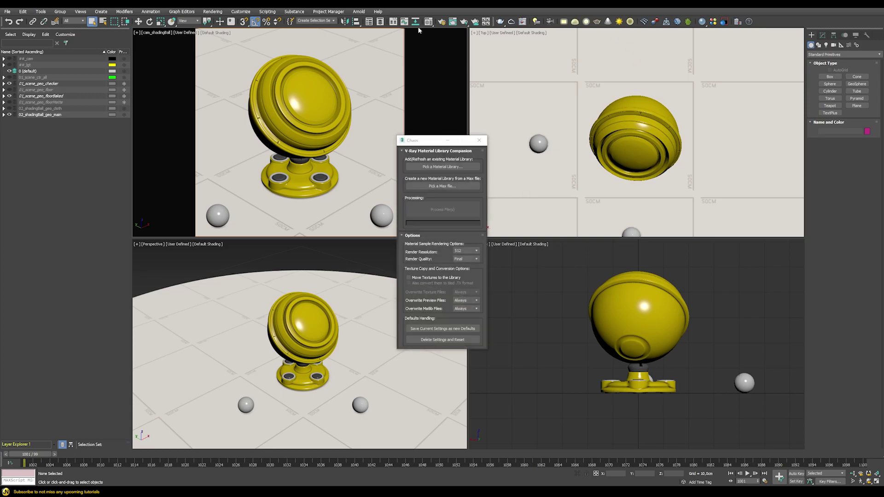
Step: Process _MyTestMaterials.mat with the V-Ray Material Library Companion and display the _MyTestMaterials category in the V-Ray Asset Browser
left_click(441, 168)
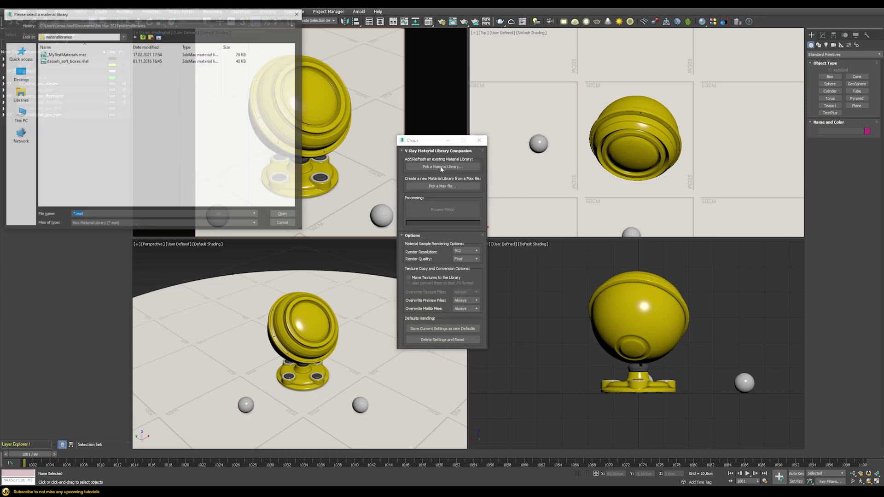
double_click(64, 55)
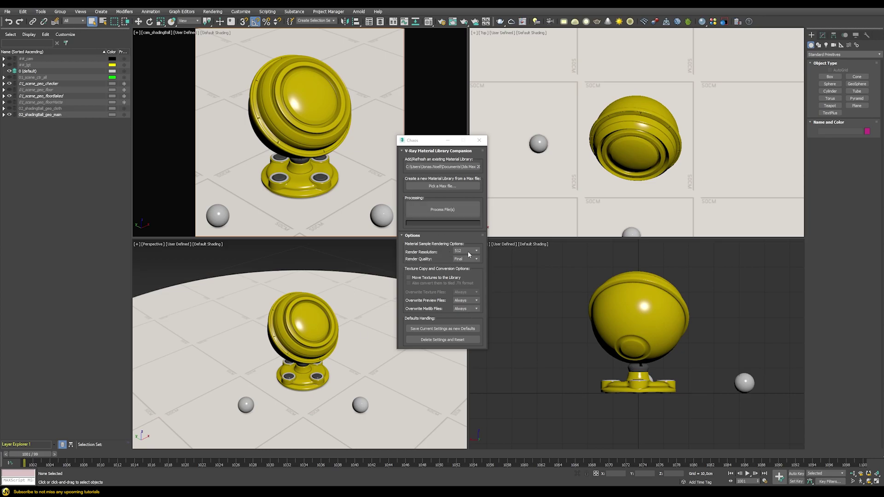
left_click(431, 213)
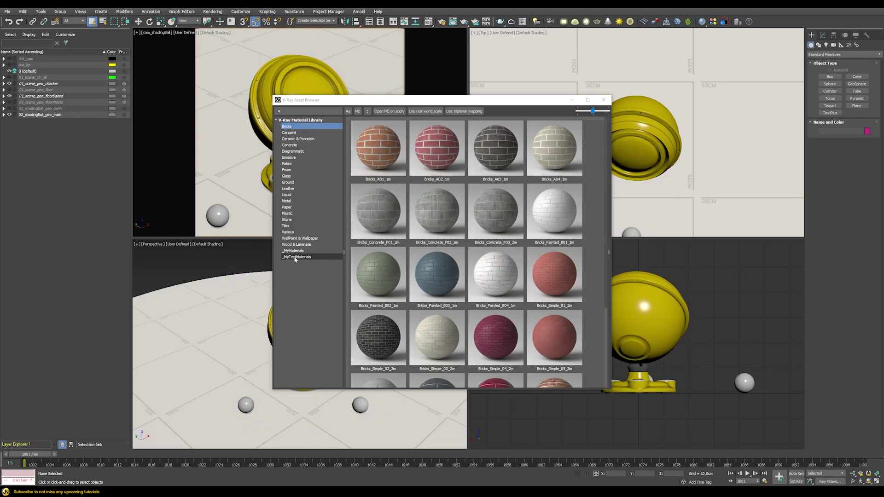
left_click(295, 257)
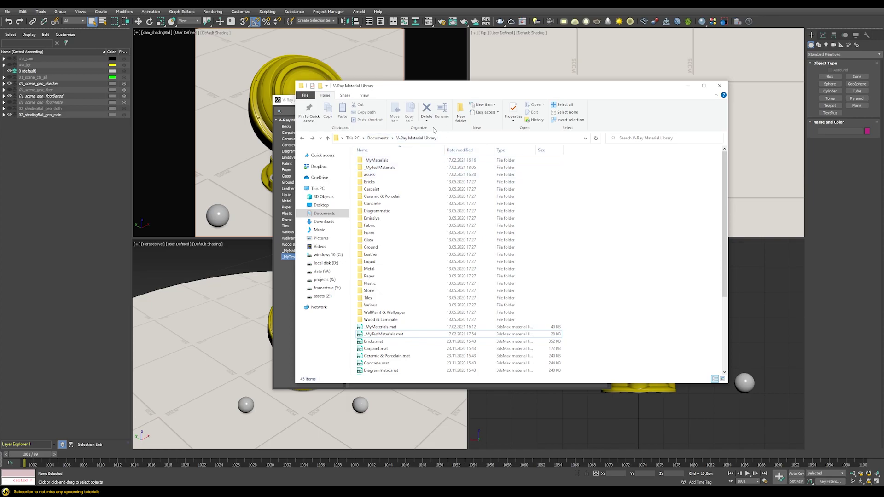
Step: Examine the V-Ray Material Library folder on disk, including _MyTestMaterials.mat and the preview images in the _MyTestMaterials folder
scroll(479, 230, "down", 2)
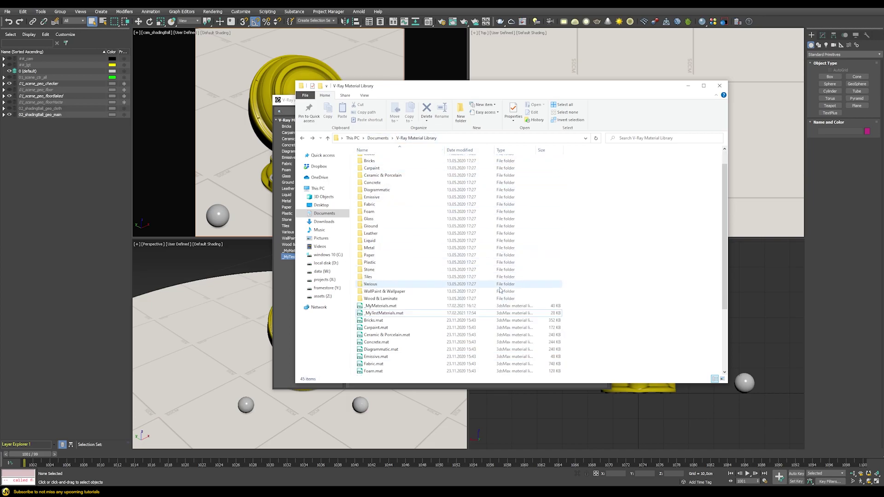
scroll(496, 246, "down", 2)
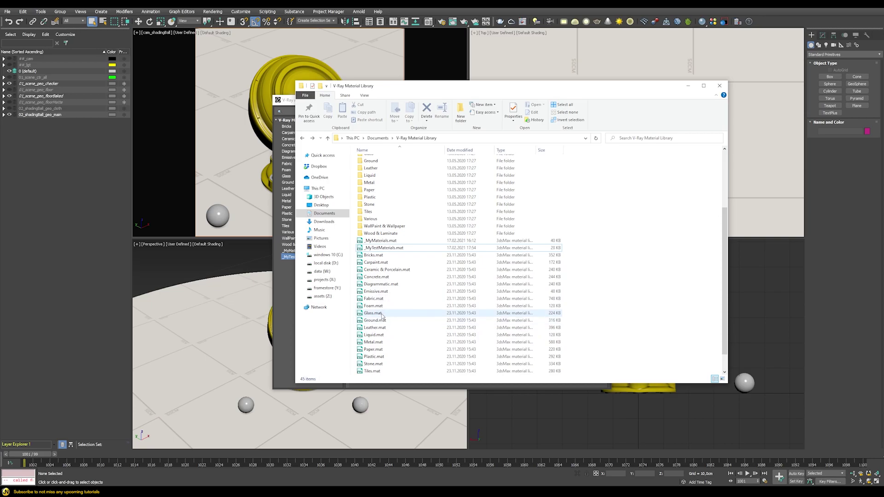
scroll(406, 270, "up", 4)
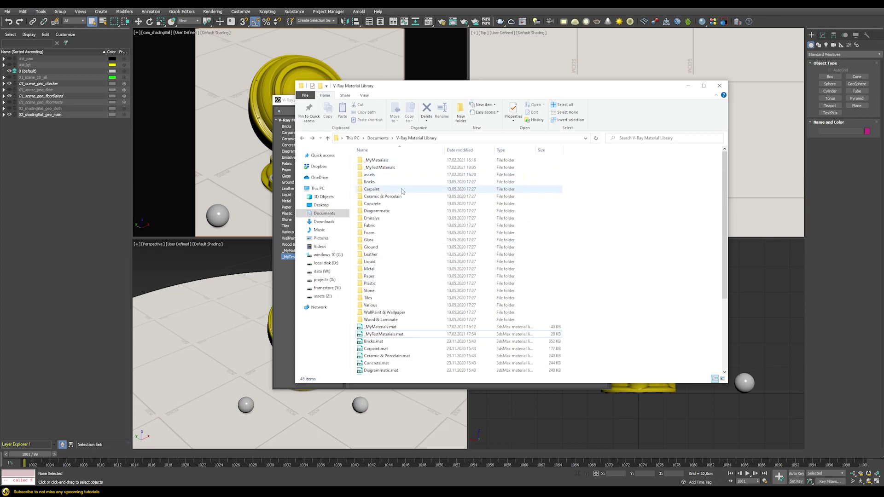
left_click(371, 336)
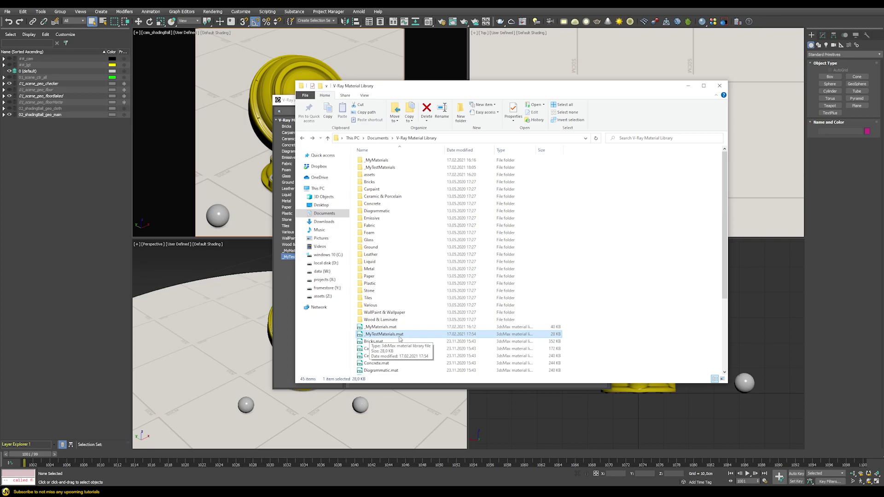
double_click(382, 167)
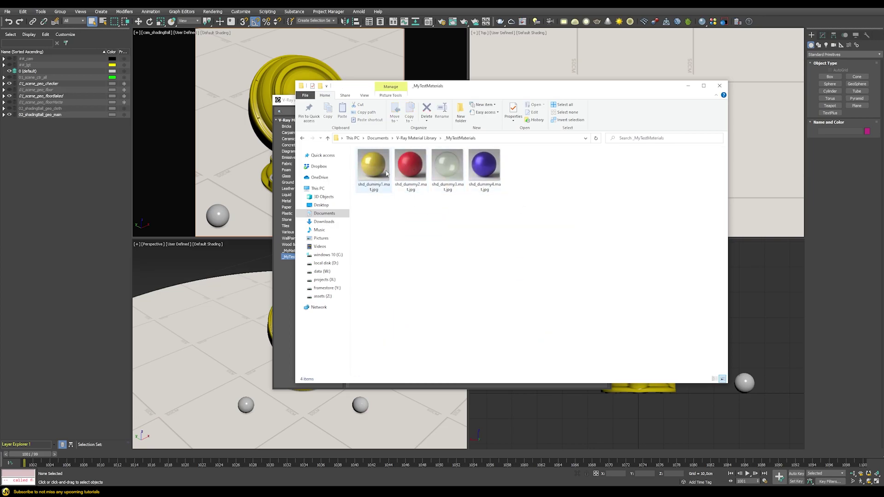
left_click(302, 138)
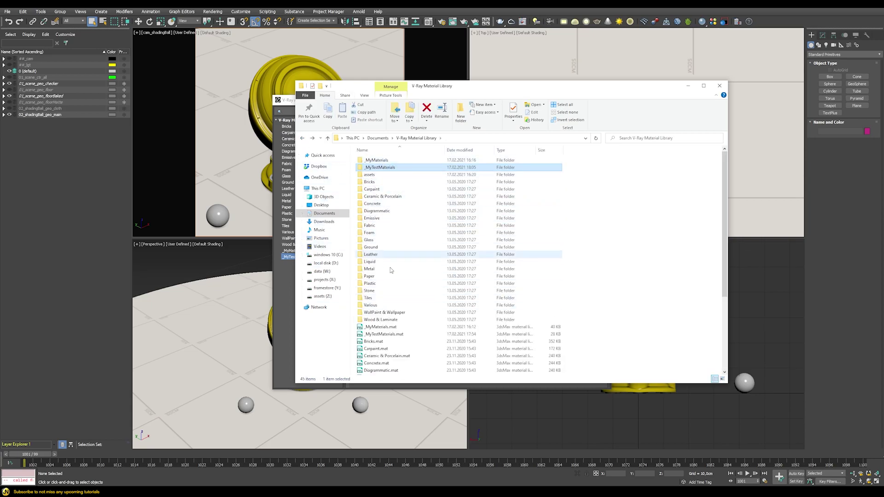
left_click(389, 334, "ctrl")
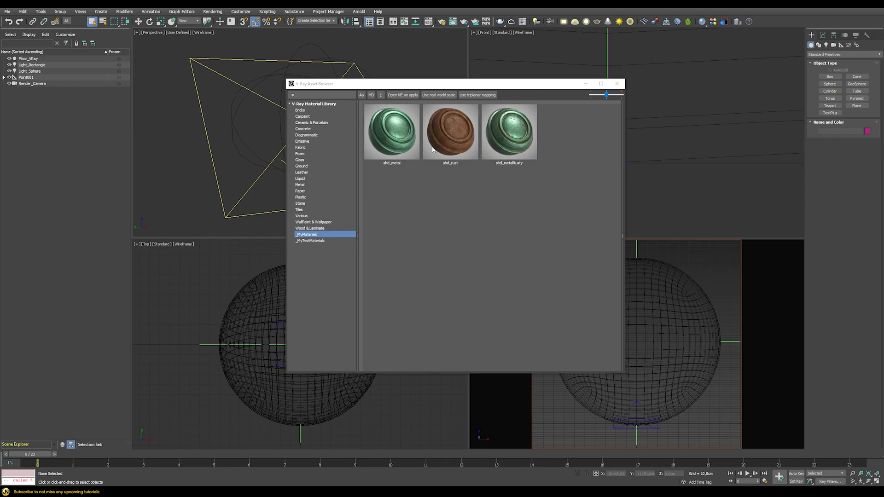
Step: Move the V-Ray Asset Browser aside and start an interactive render of the preview sphere scene in the V-Ray Frame Buffer
left_click_drag(376, 89, 883, 110)
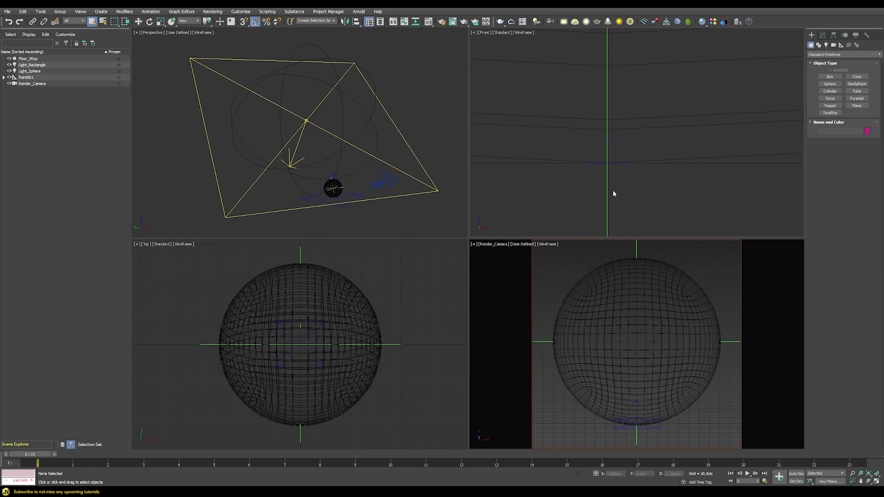
right_click(570, 191)
left_click(617, 265)
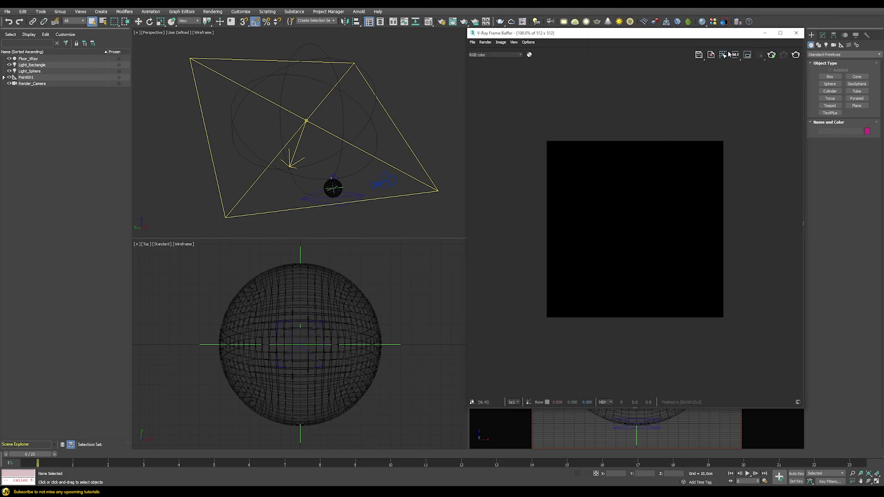
left_click(774, 56)
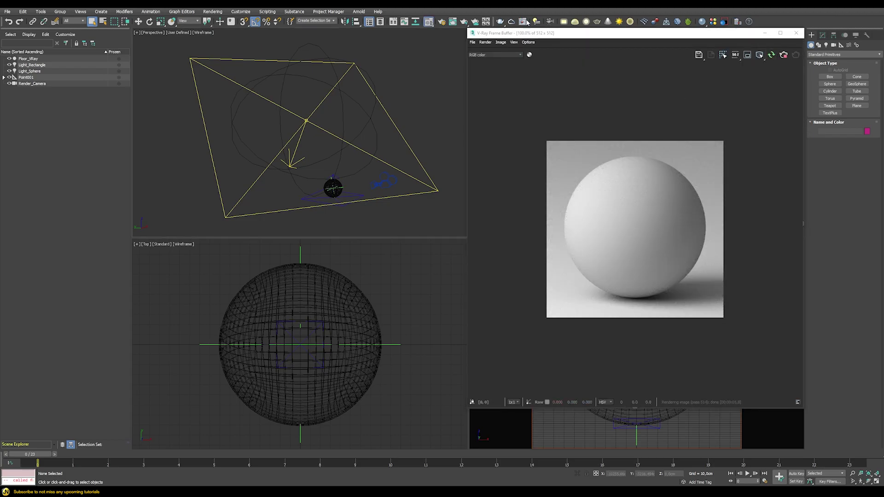
Step: Open the Material Editor and examine material_preview.vrscene and Swatch2016.max in the V-Ray assets folder for 3ds Max 2021
key("m")
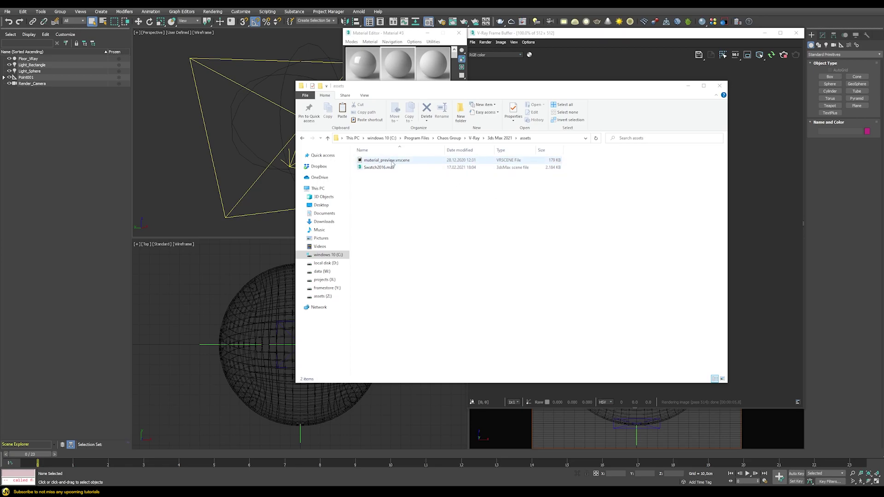
left_click(429, 80)
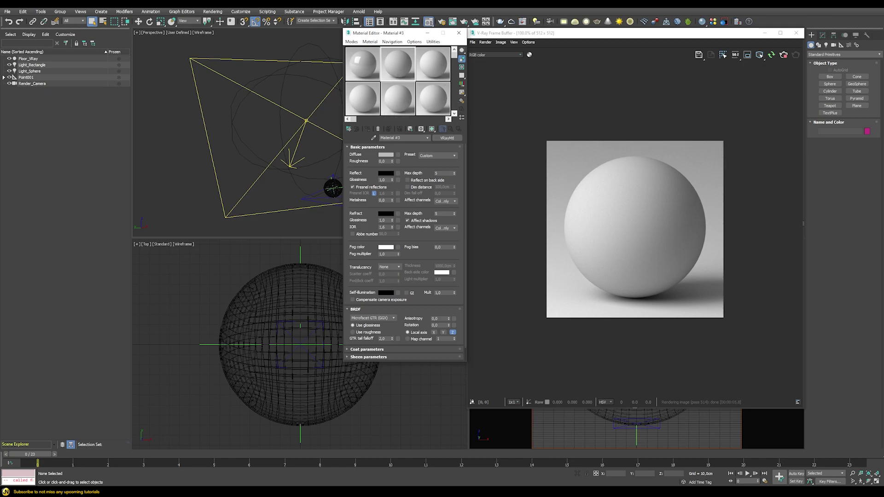
left_click(720, 292)
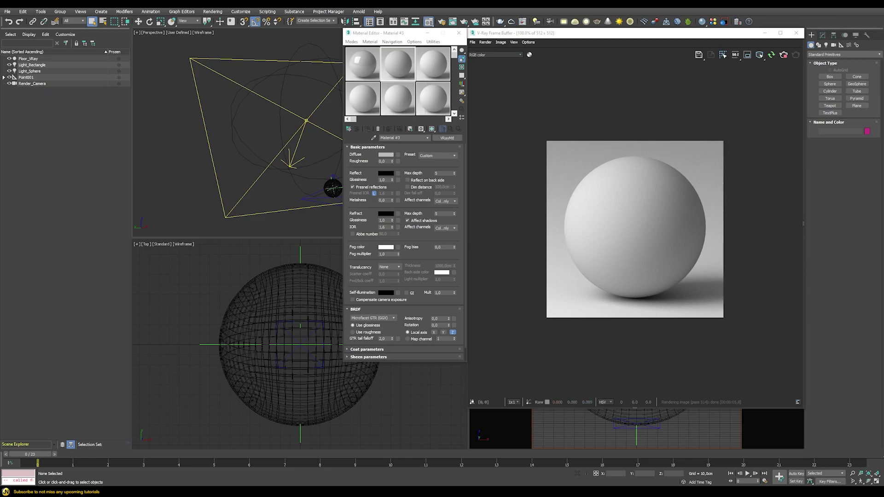
left_click_drag(473, 129, 222, 121)
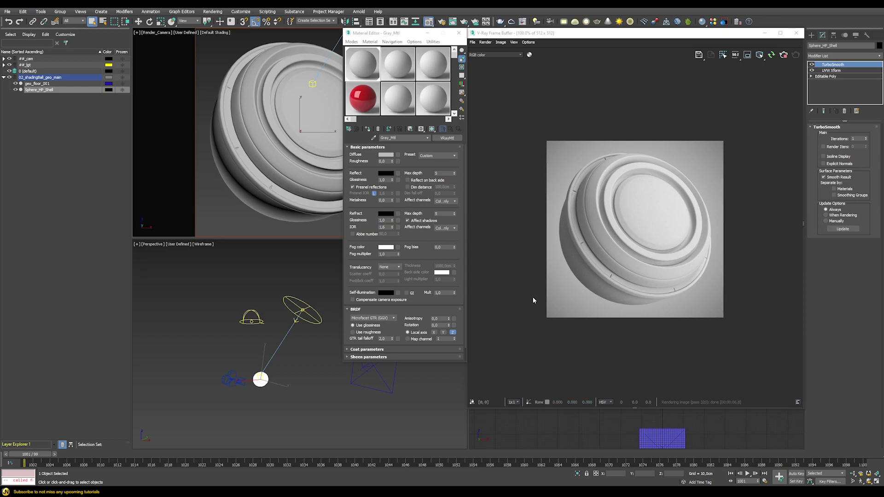
Step: Preview the glossy red material on Sphere_HP_Shell in the interactive render, and reassign the grey material to it
left_click_drag(357, 105, 255, 143)
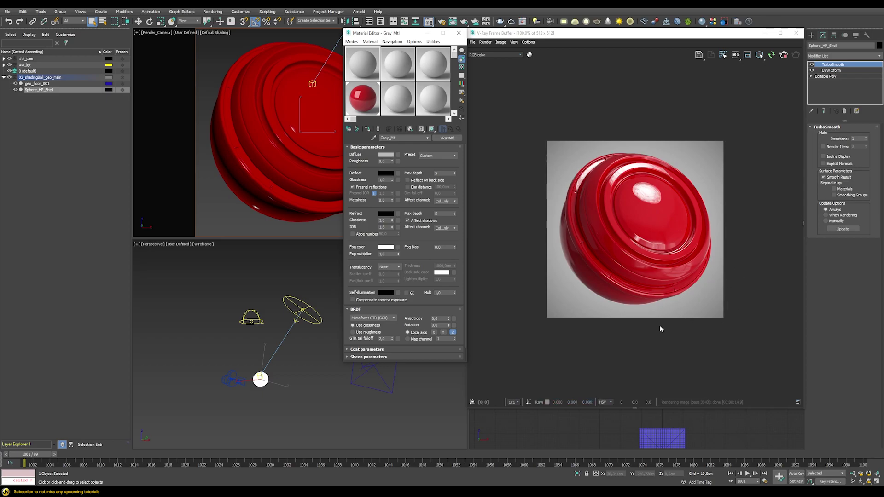
left_click_drag(368, 73, 316, 126)
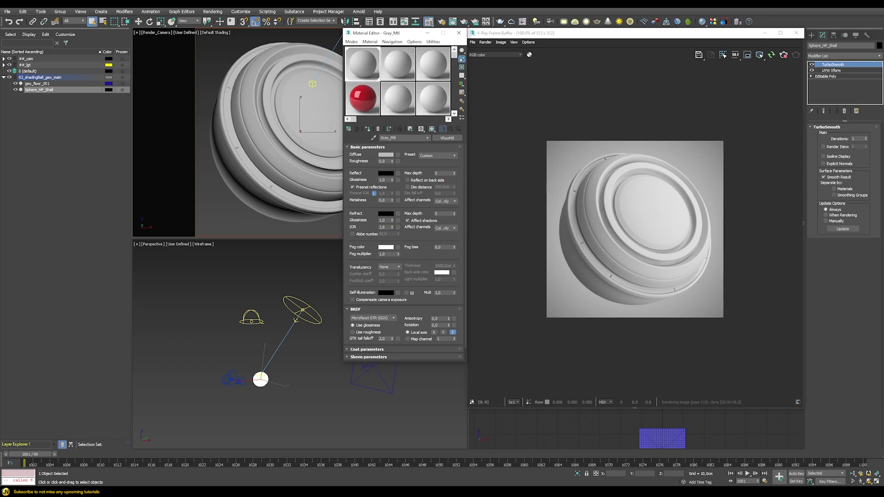
left_click(370, 65)
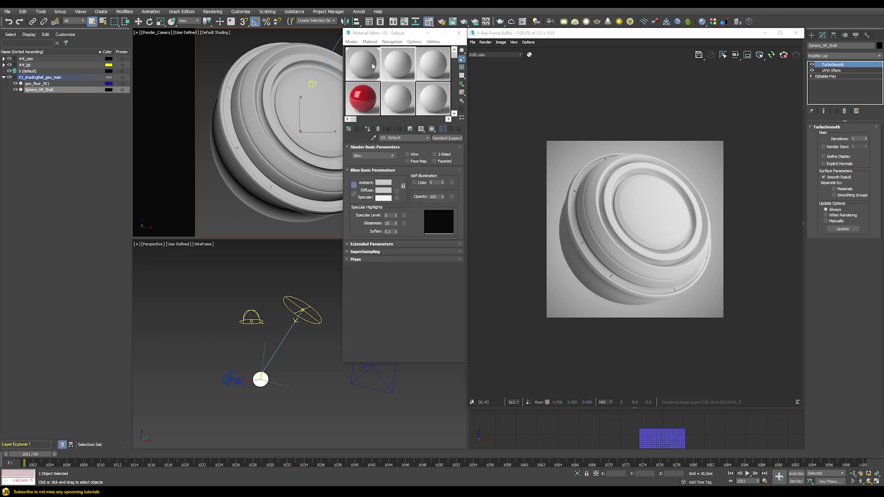
Step: Turn off the TurboSmooth modifier on Sphere_HP_Shell
left_click(812, 64)
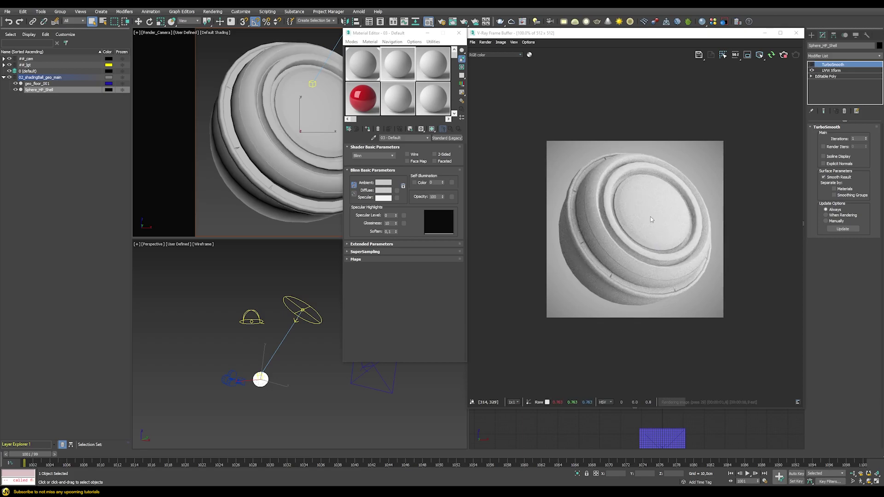
Step: Copy the dome light's reflOvrd VRayBitmap into the second Material Editor slot and view its environment image
left_click(247, 324)
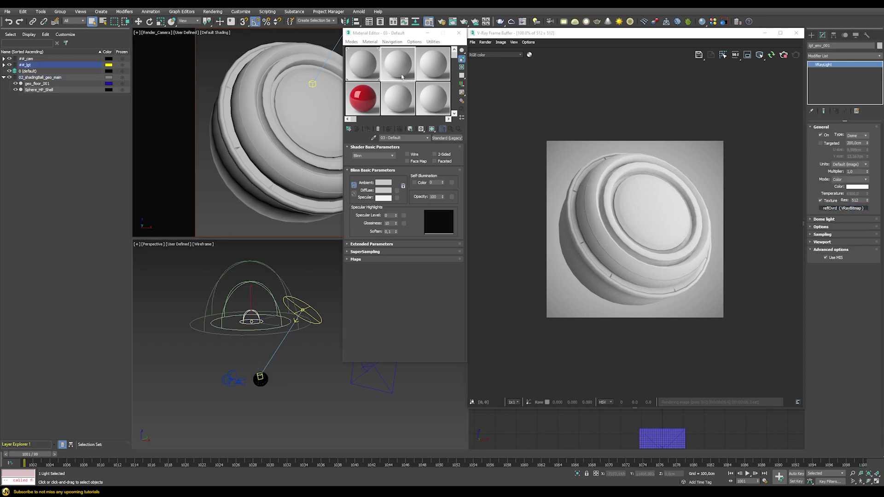
left_click_drag(265, 201, 397, 64)
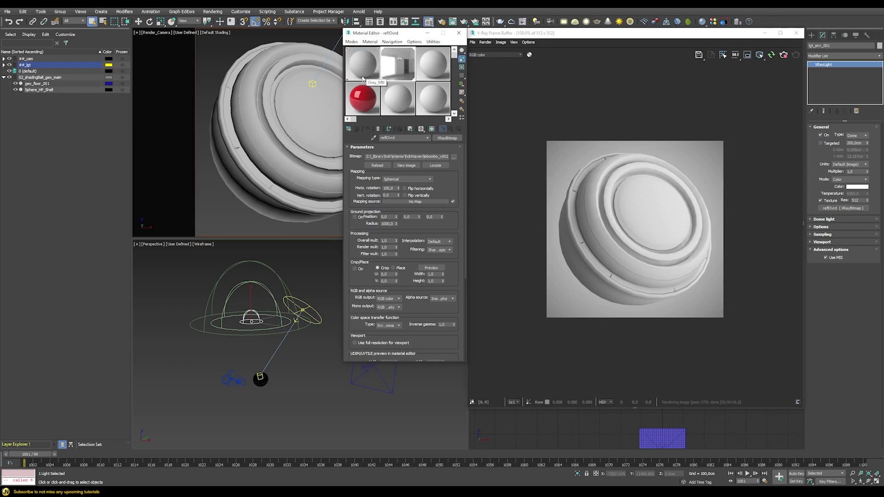
left_click(406, 166)
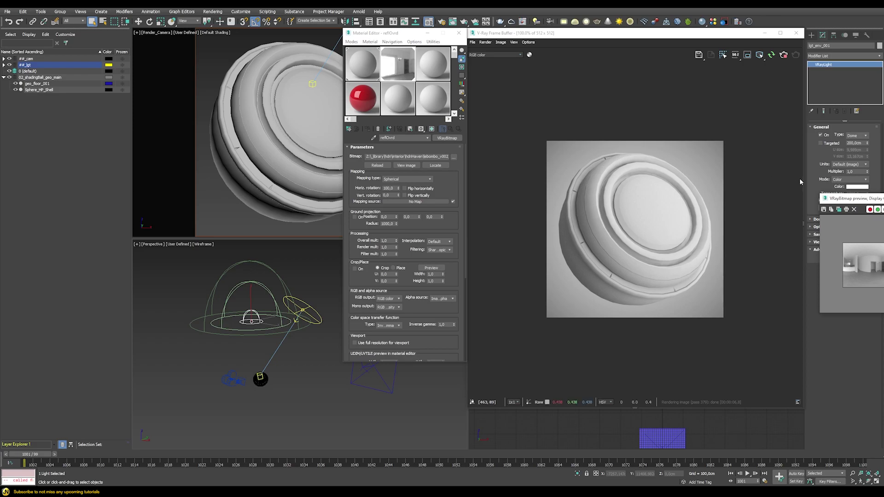
left_click_drag(833, 199, 533, 78)
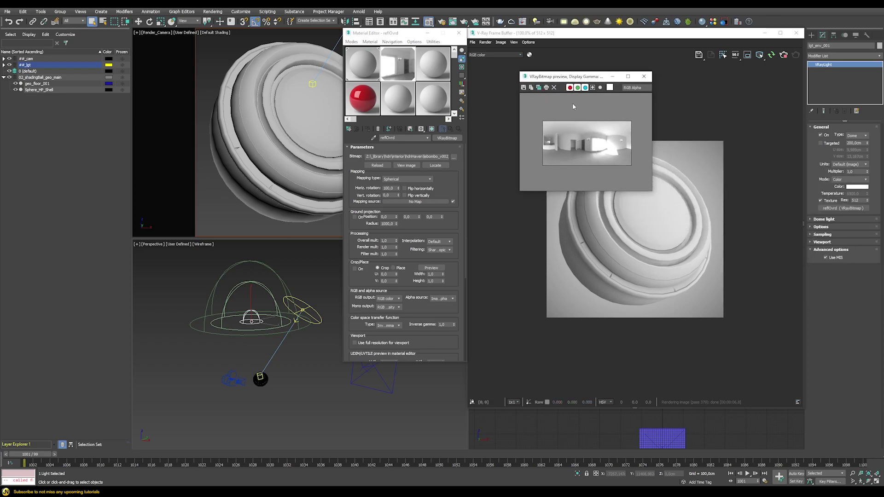
left_click(643, 77)
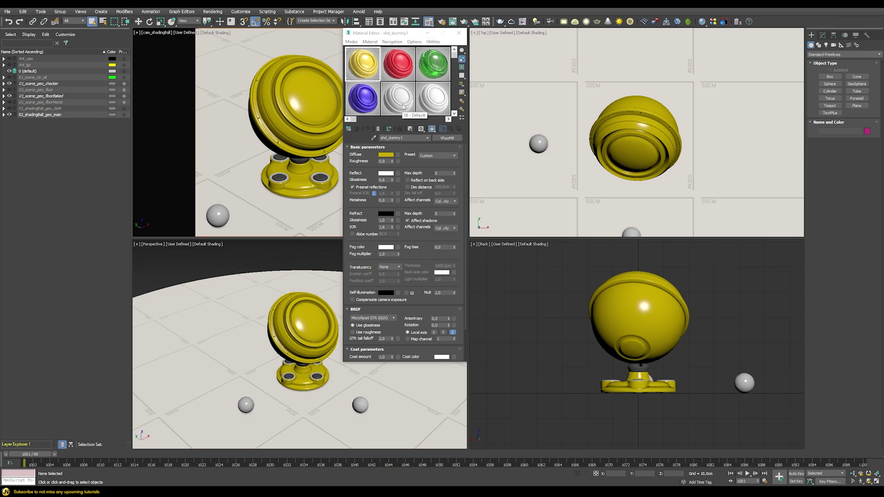
Step: Give the 08 - Default material a white reflection and black diffuse colour, and check its enlarged preview
left_click(404, 100)
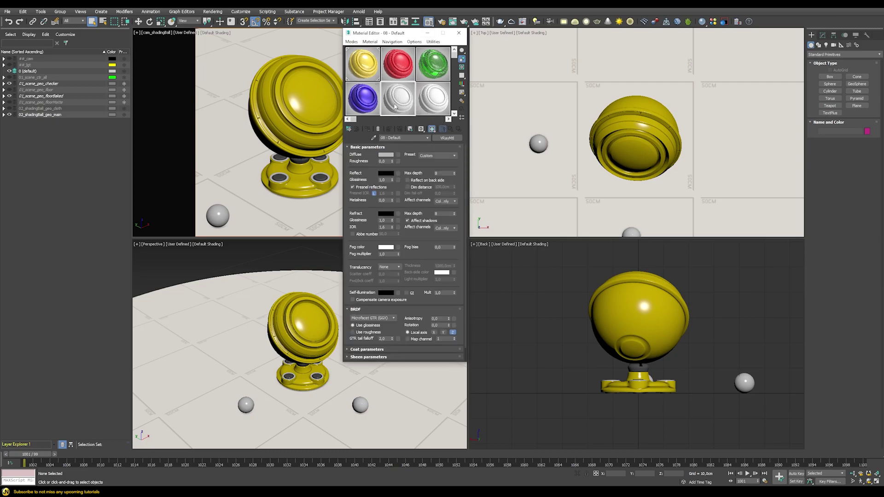
left_click(385, 174)
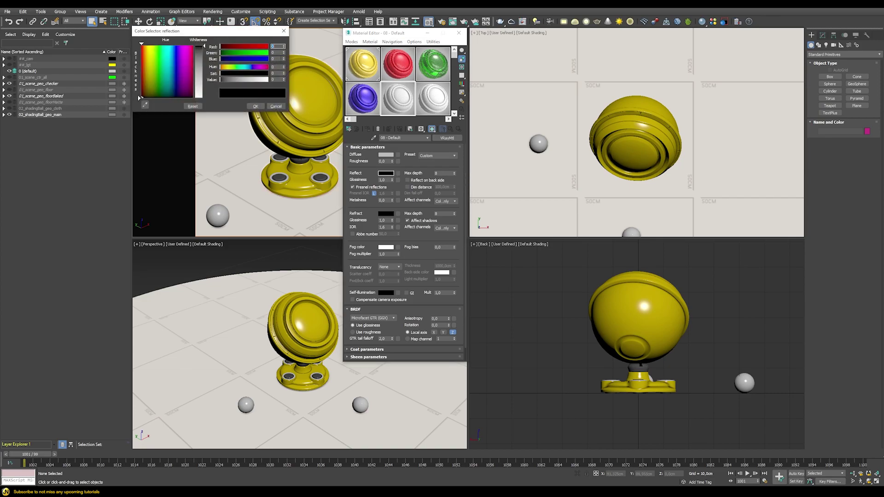
left_click(266, 80)
left_click(266, 106)
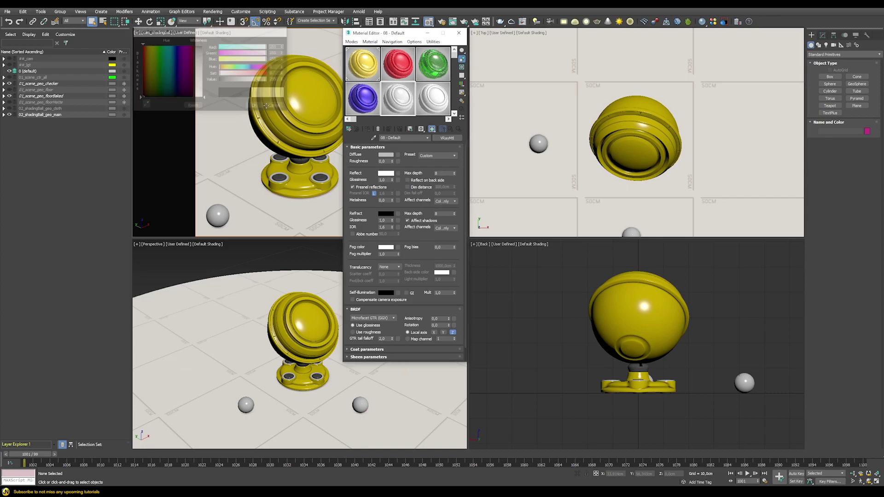
left_click(385, 154)
left_click_drag(249, 80, 220, 80)
left_click(256, 106)
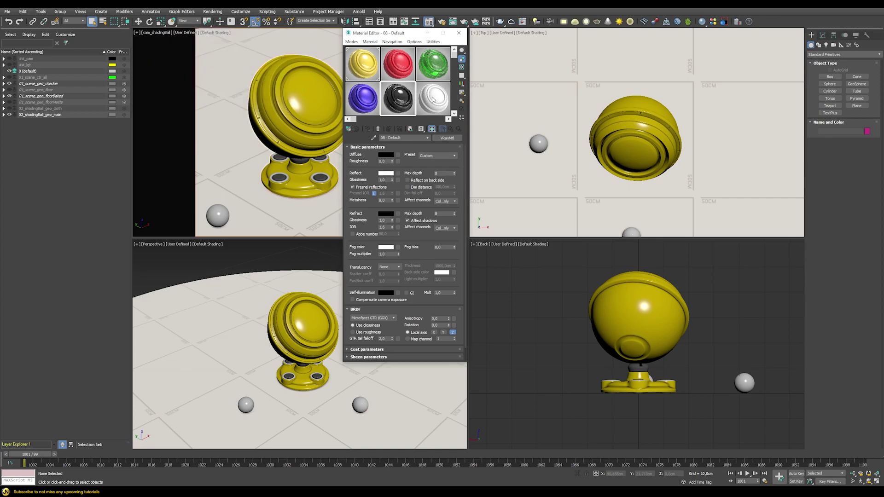
double_click(400, 95)
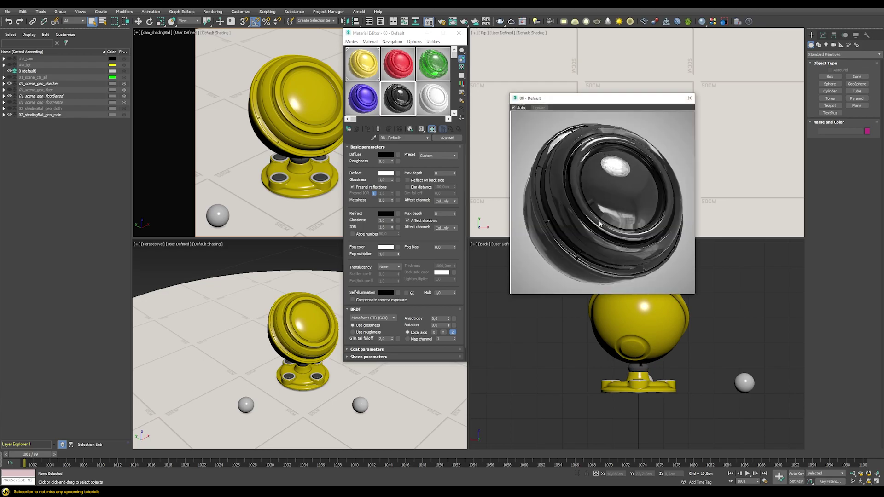
left_click(689, 98)
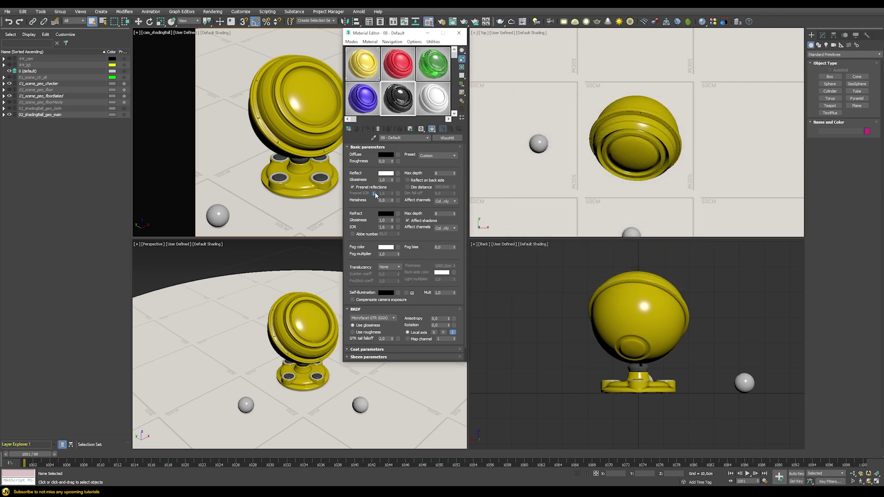
Step: Give the 08 - Default material a white refraction colour and a reflection glossiness of 1
left_click(389, 179)
type(",4")
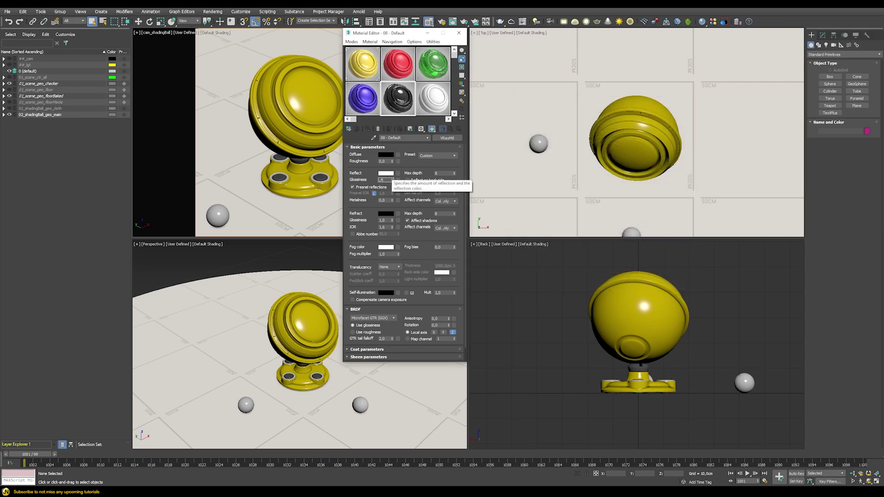
left_click(386, 213)
left_click_drag(261, 79, 282, 80)
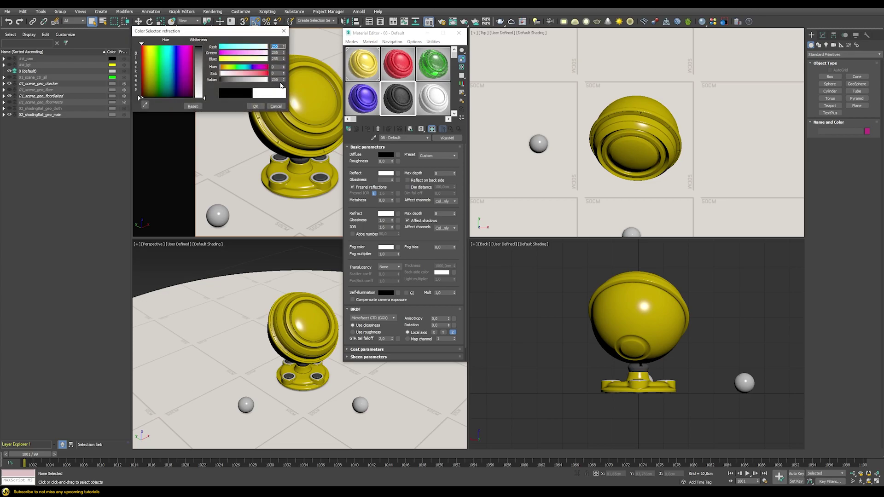
left_click(256, 107)
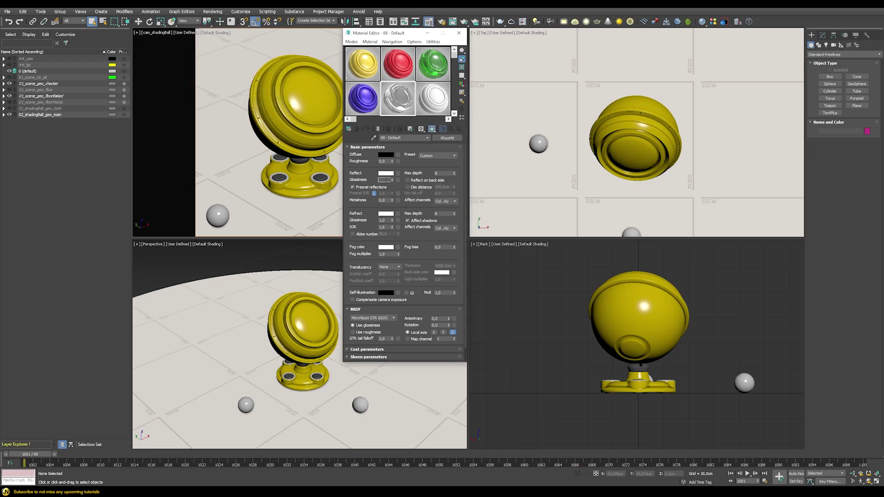
type("1")
key("Return")
Step: Review the Material Editor options, including the light multipliers and custom sample object settings
left_click(415, 42)
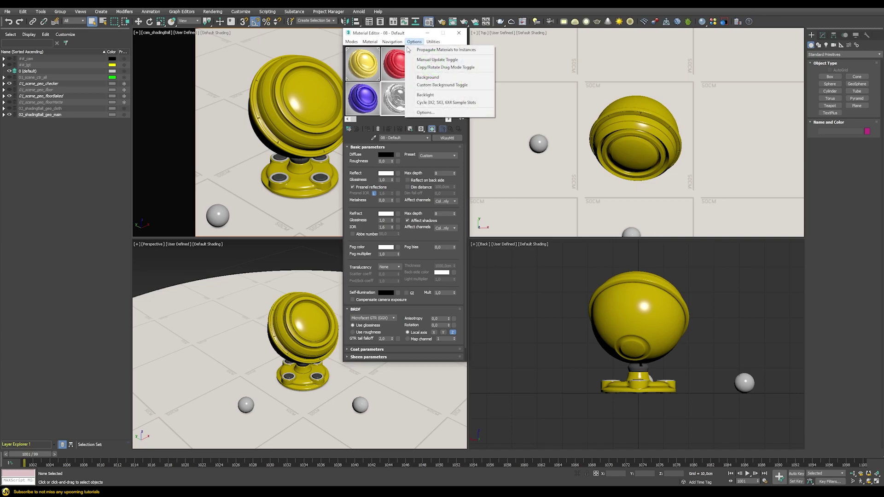
left_click(425, 113)
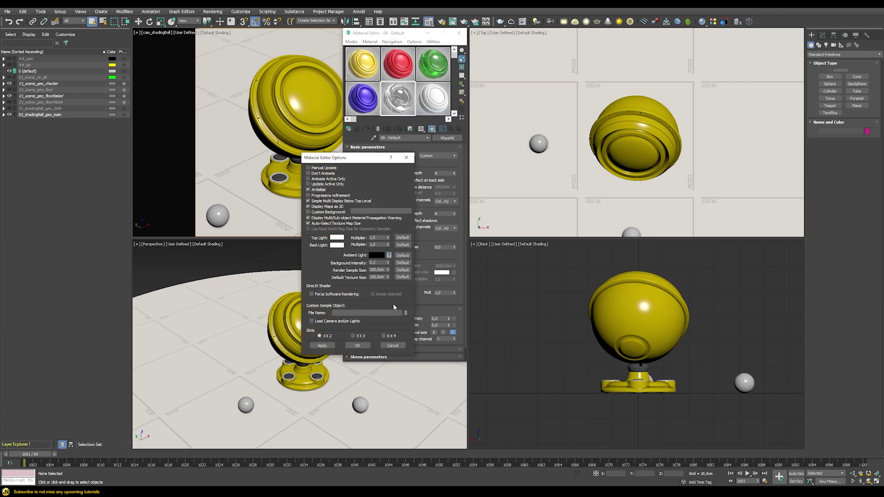
left_click(358, 346)
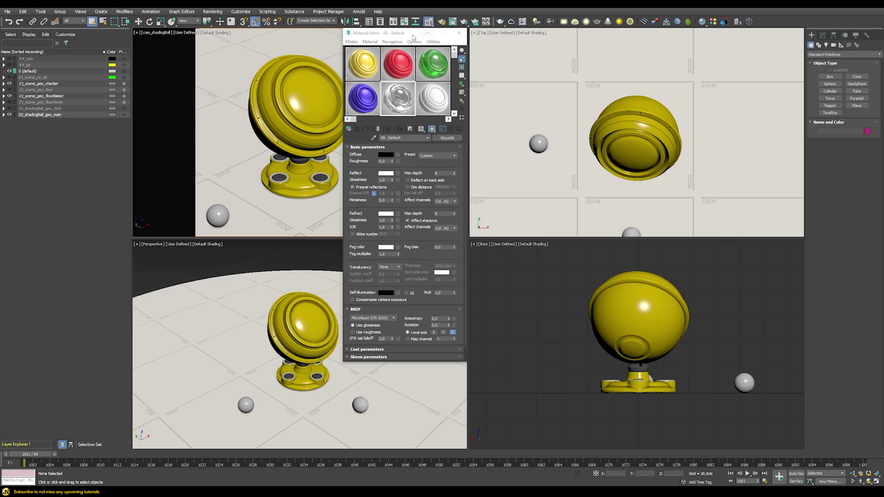
Step: Add Carpaint_Simple_Grass_Green from the V-Ray Asset Browser to the scene, loading it into the sixth material slot
left_click(433, 99)
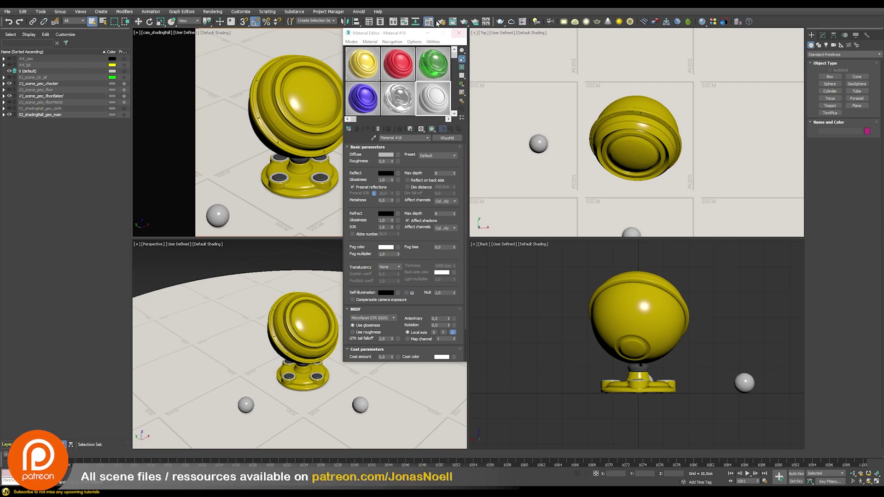
left_click(714, 23)
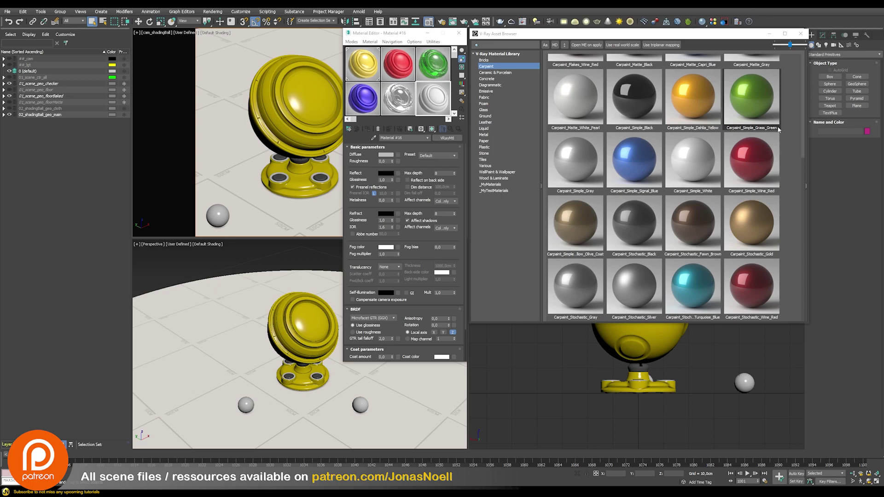
right_click(760, 107)
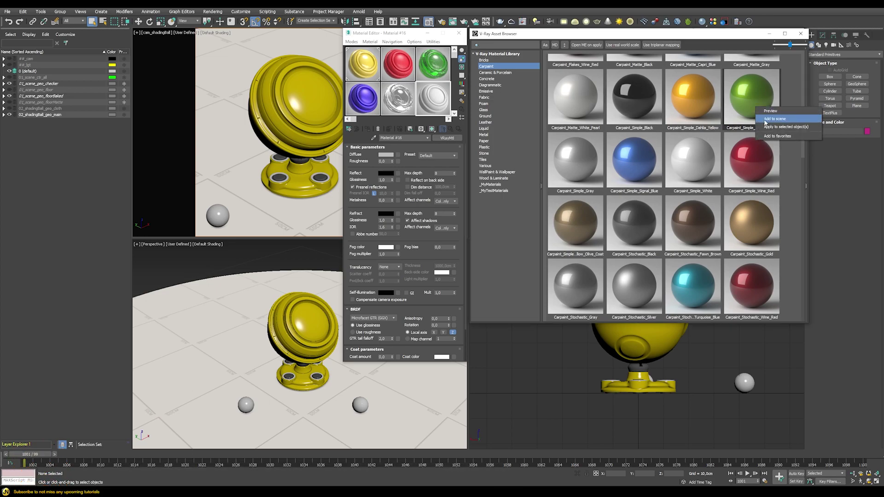
left_click(774, 120)
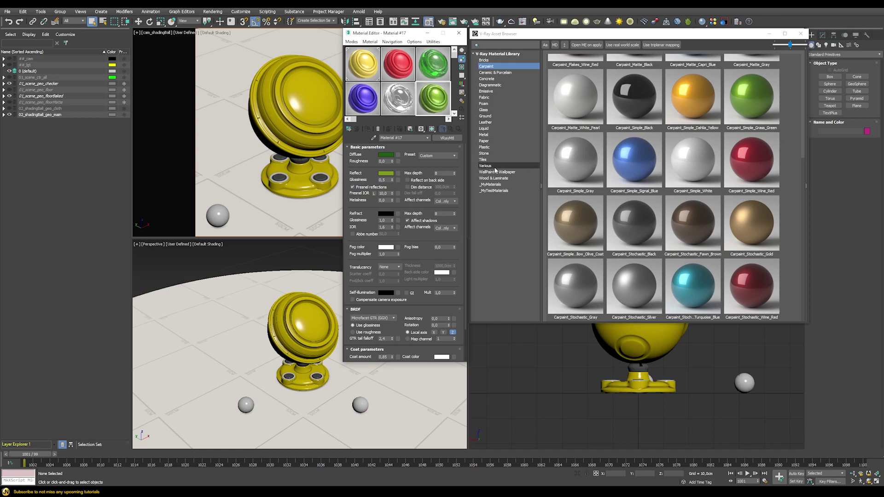
Step: Add Carbon_Bare_A01_4cm from the Various category to the scene, loading it into the sixth material slot
left_click(492, 169)
right_click(700, 86)
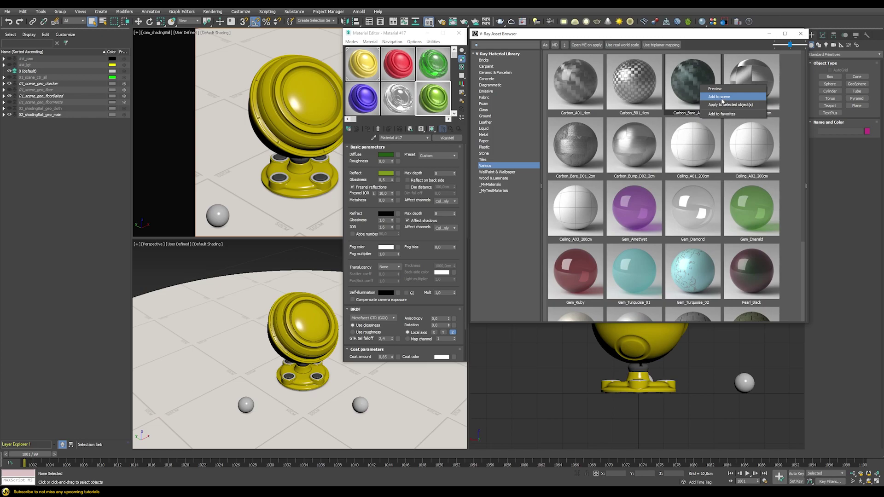
left_click(721, 98)
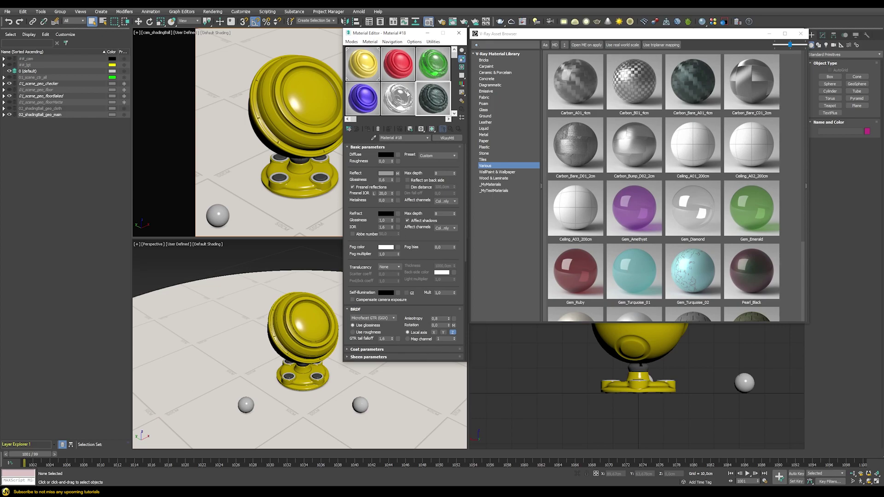
Step: Set the fog multiplier of the green shd_dummy3 material to 0.01
left_click(433, 60)
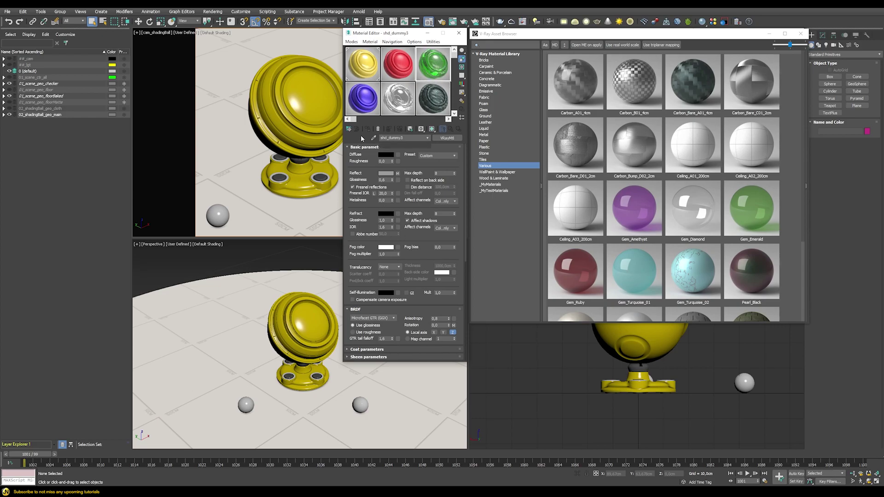
double_click(394, 253)
type("0,")
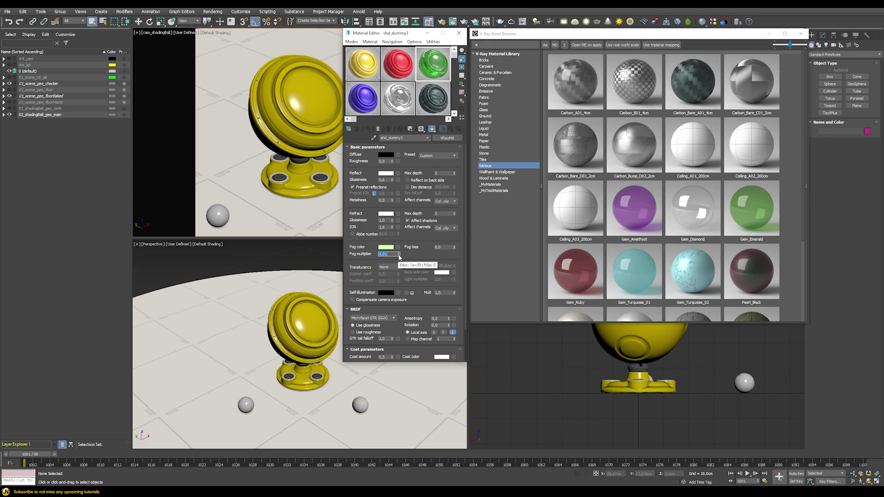
type("01")
key("Return")
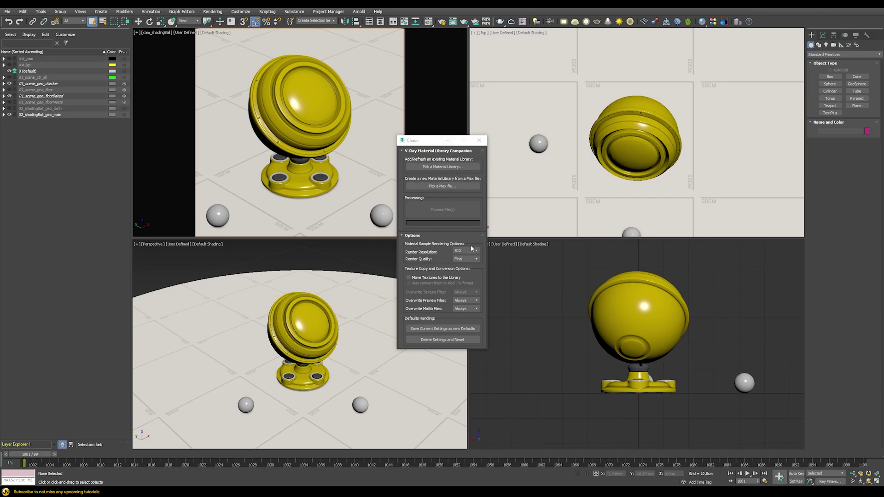
Step: Process the _MyTestMaterials.mat library in the V-Ray Material Library Companion and view its material previews in the Asset Browser
left_click(429, 169)
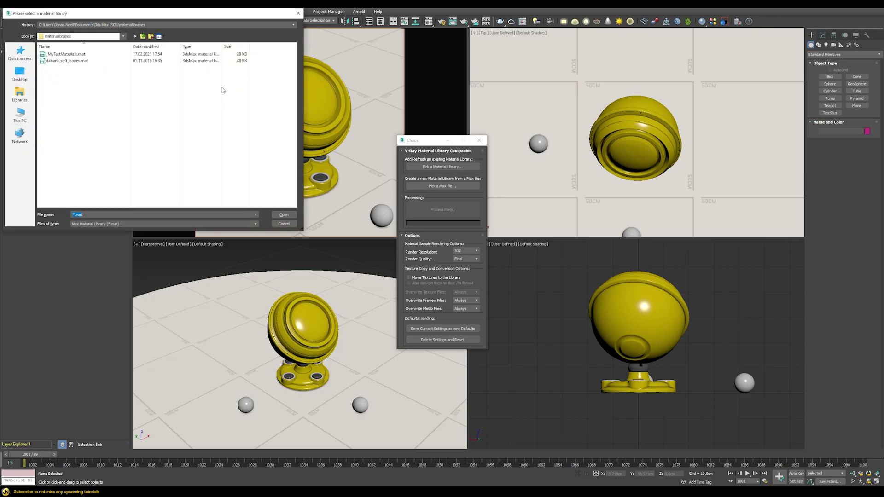
double_click(66, 54)
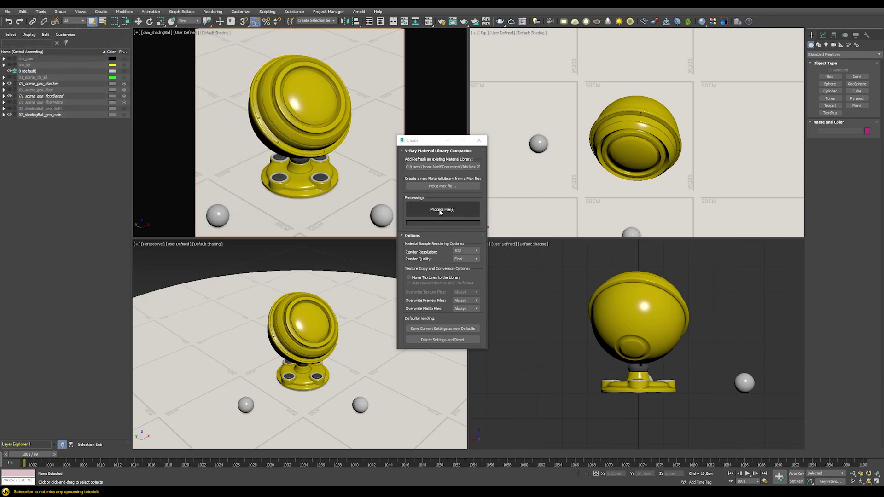
left_click(440, 211)
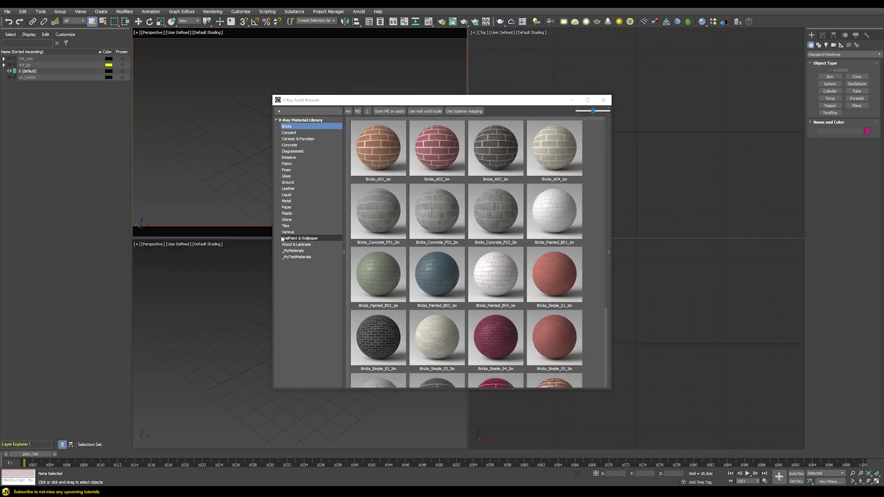
left_click(299, 257)
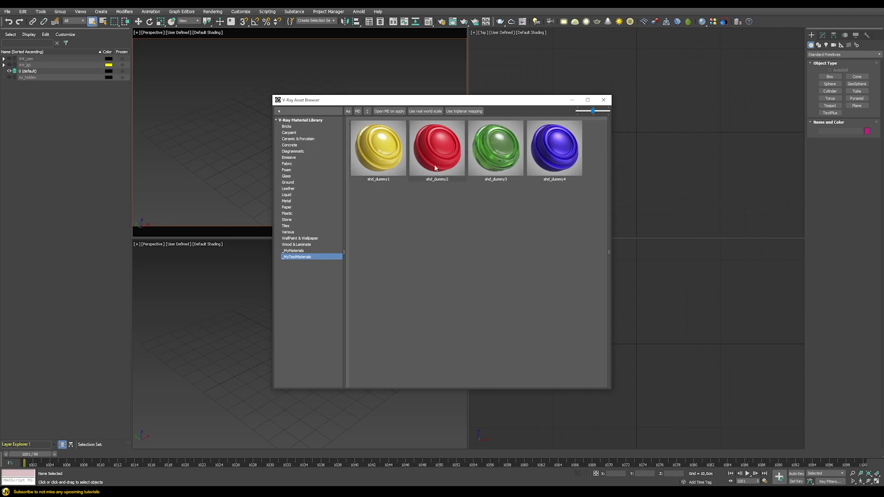